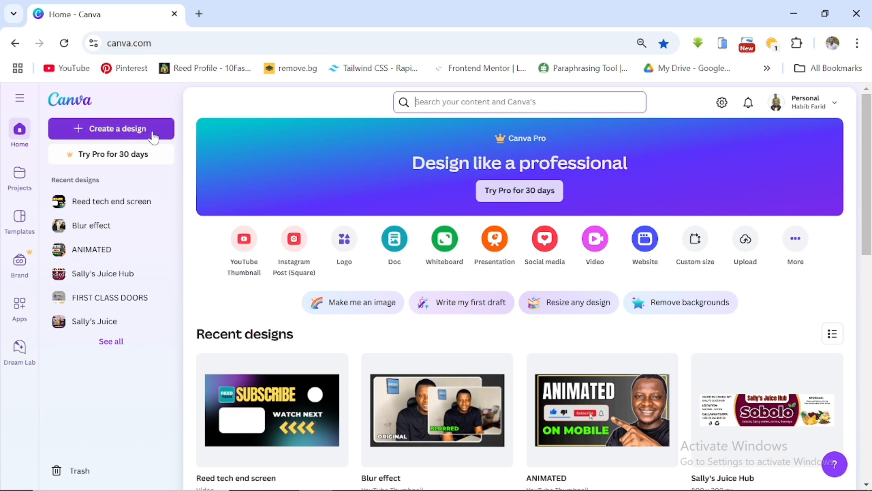
# - Create a new YouTube Thumbnail design at 1280 × 720 px by searching for youtube thumbnail
pyautogui.click(122, 130)
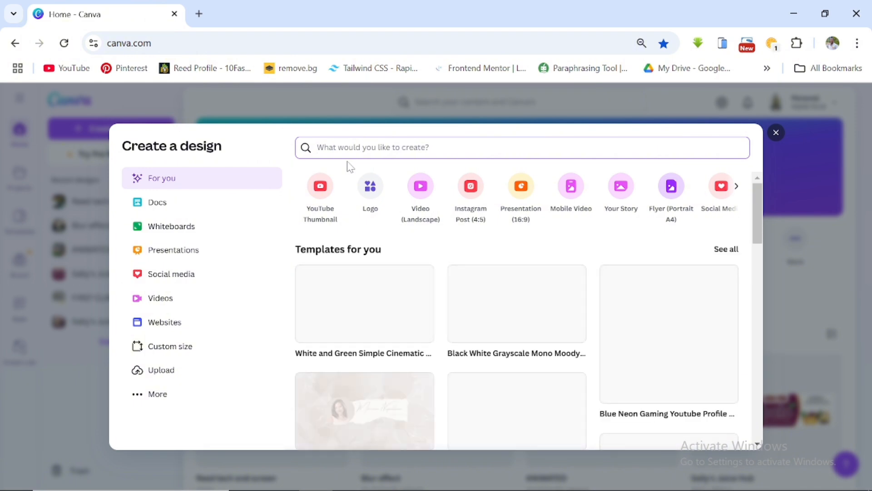
pyautogui.write('youtub')
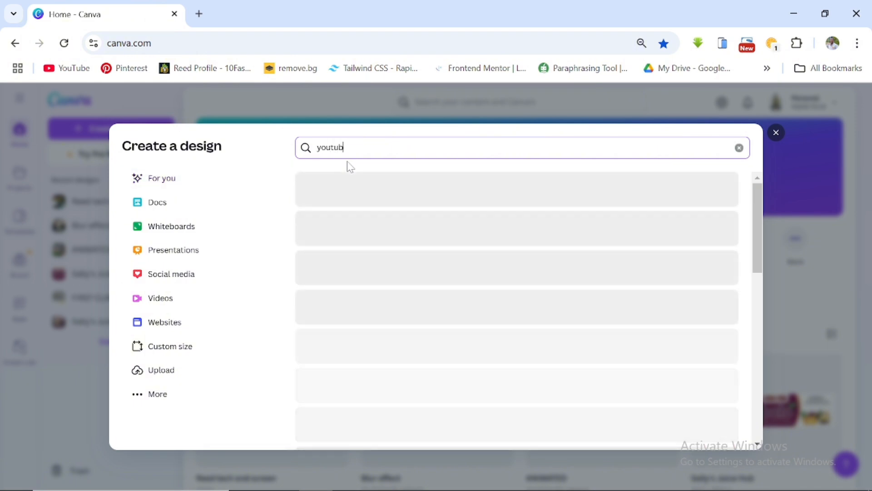
pyautogui.write('e thumnail')
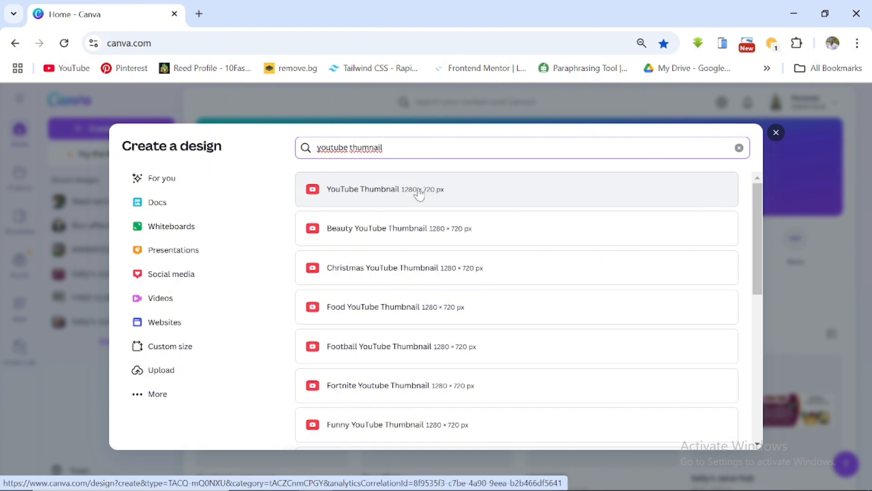
pyautogui.click(387, 194)
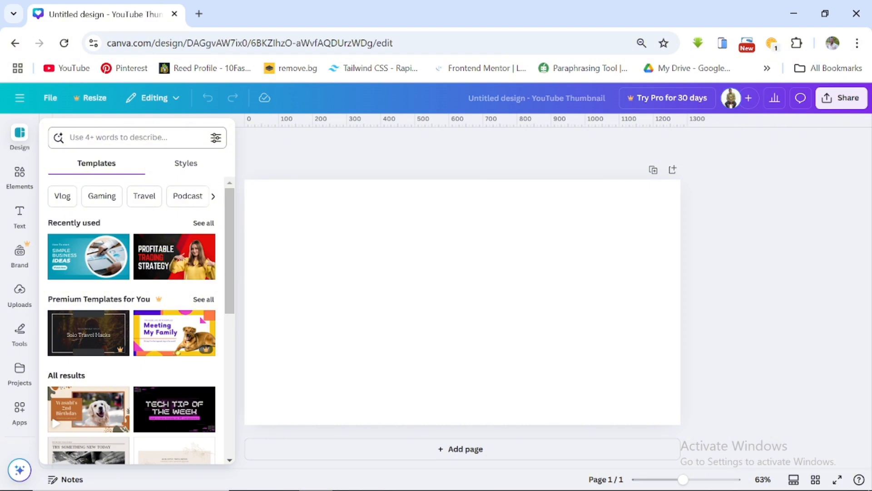
# - Search the design templates for cooking, browse the results, and clear the search
pyautogui.click(132, 138)
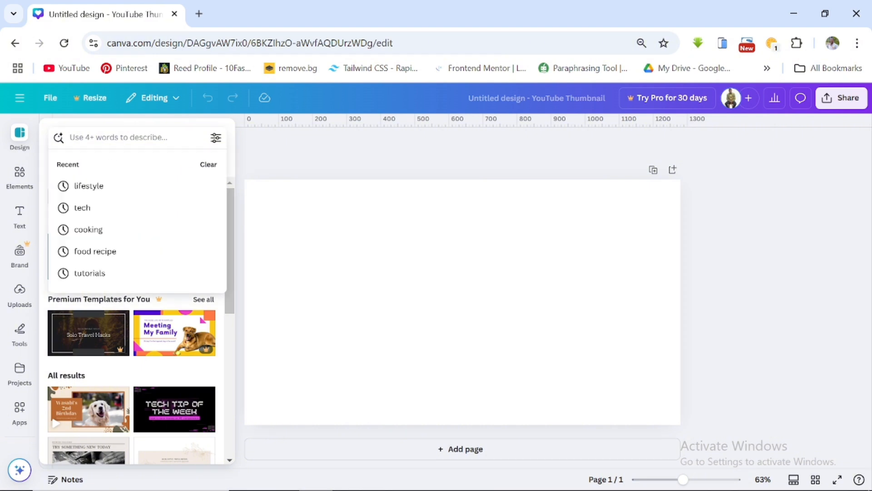
pyautogui.write('cooking')
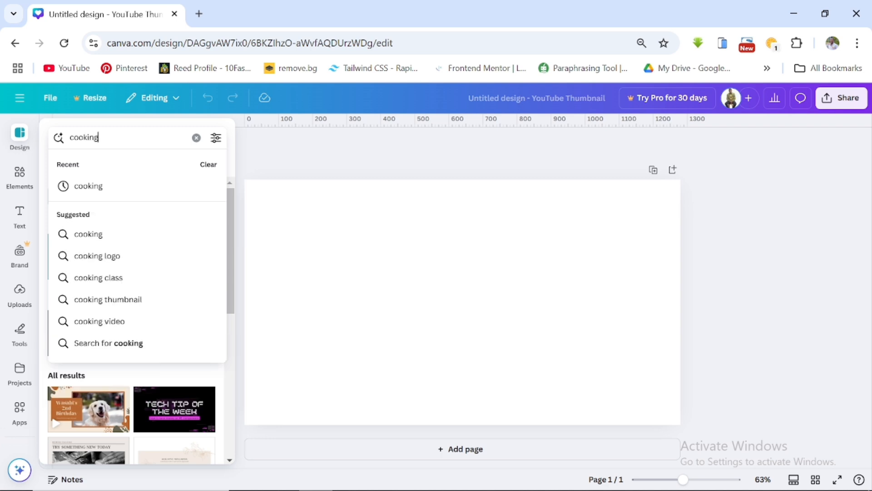
pyautogui.press('Return')
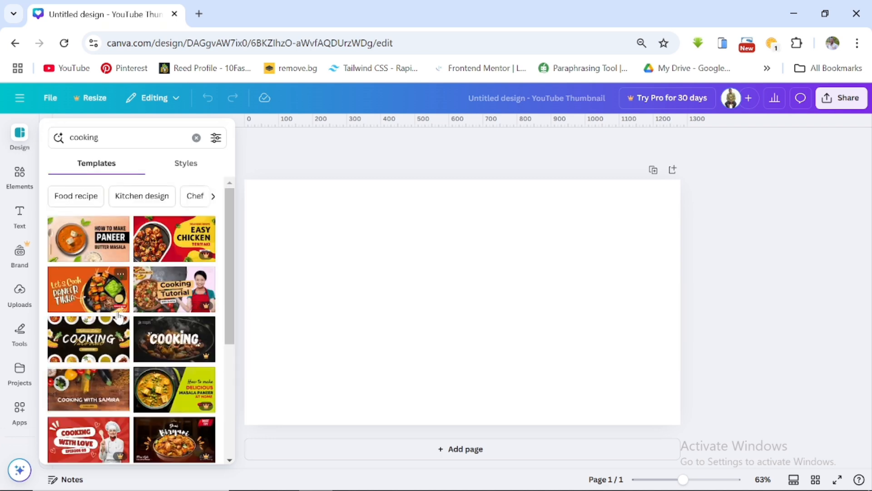
pyautogui.scroll(-3, 143, 309)
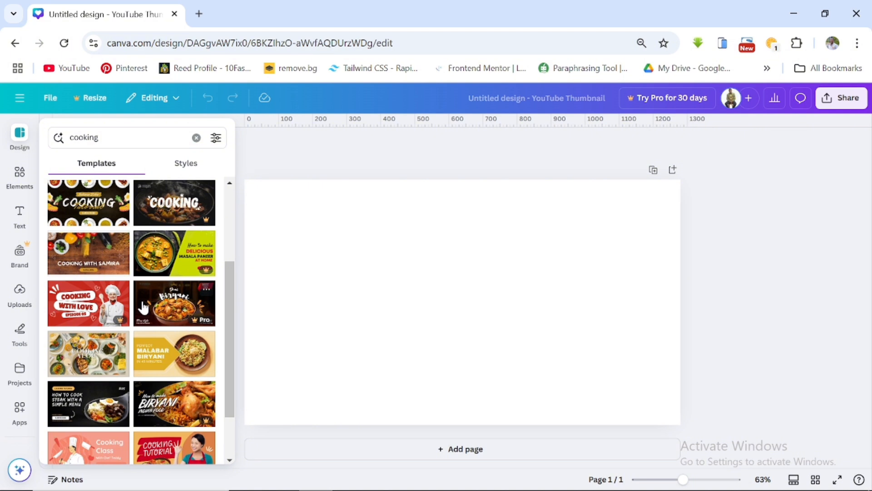
pyautogui.scroll(3, 144, 308)
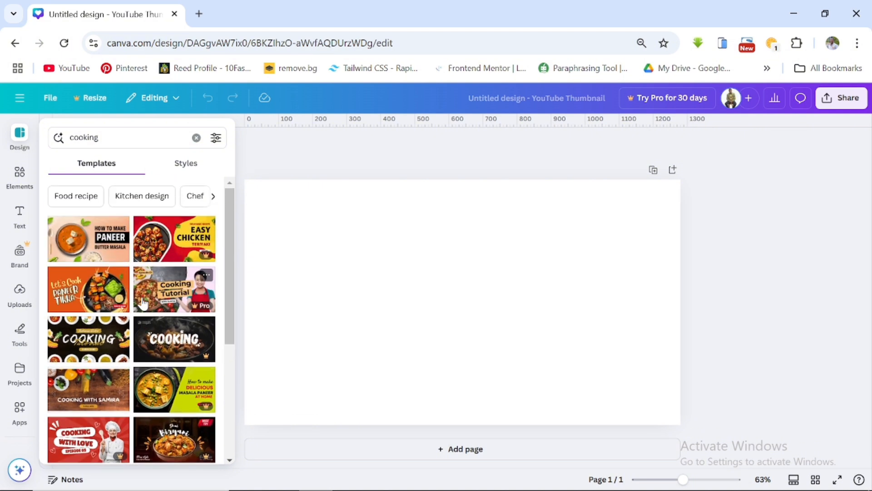
pyautogui.click(196, 137)
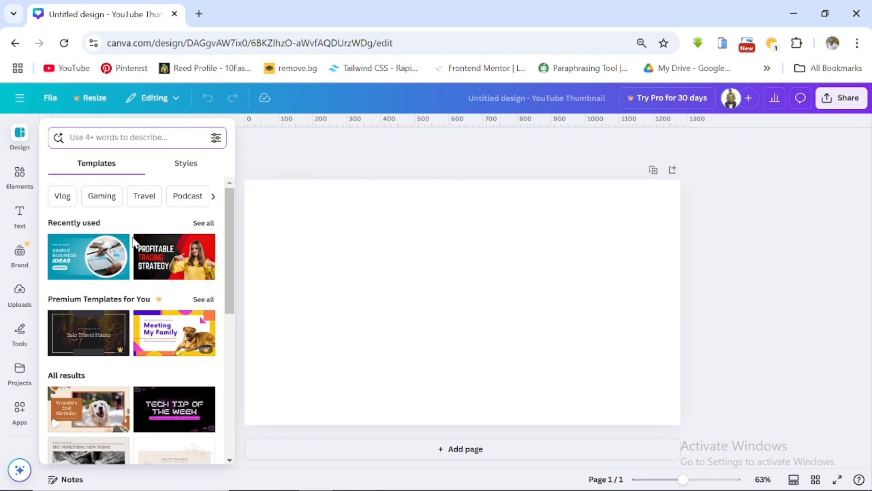
# - Filter the templates by the purple colour and look at the language options, then clear all filters
pyautogui.click(216, 139)
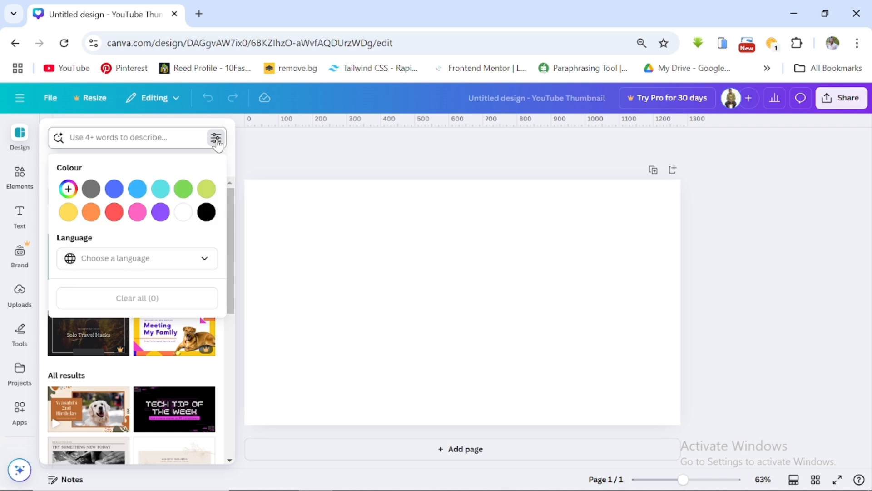
pyautogui.click(160, 212)
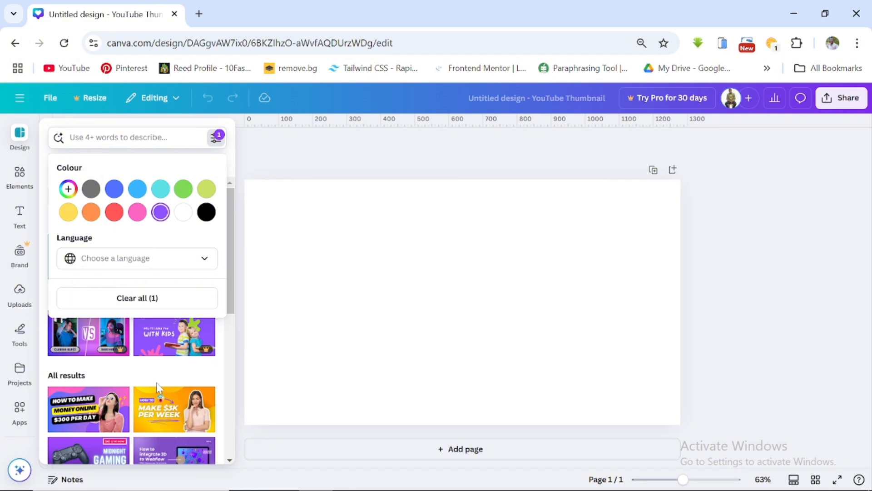
pyautogui.scroll(-2, 141, 403)
pyautogui.scroll(-3, 140, 403)
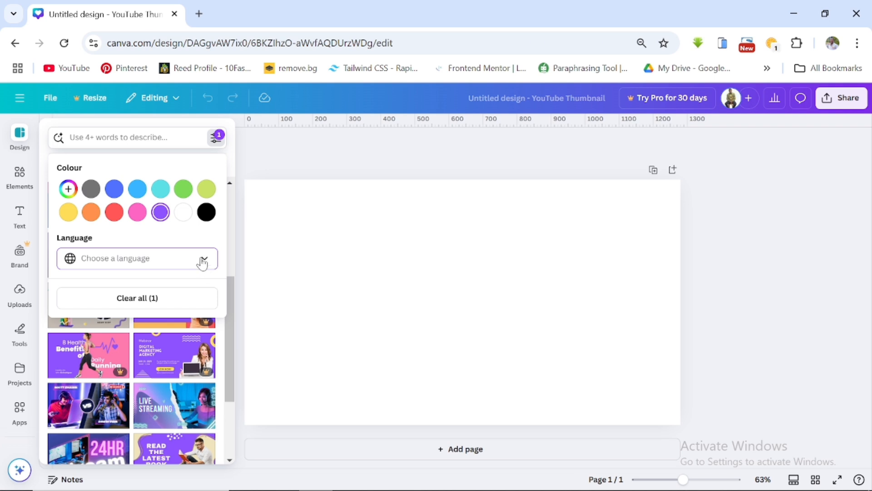
pyautogui.click(205, 260)
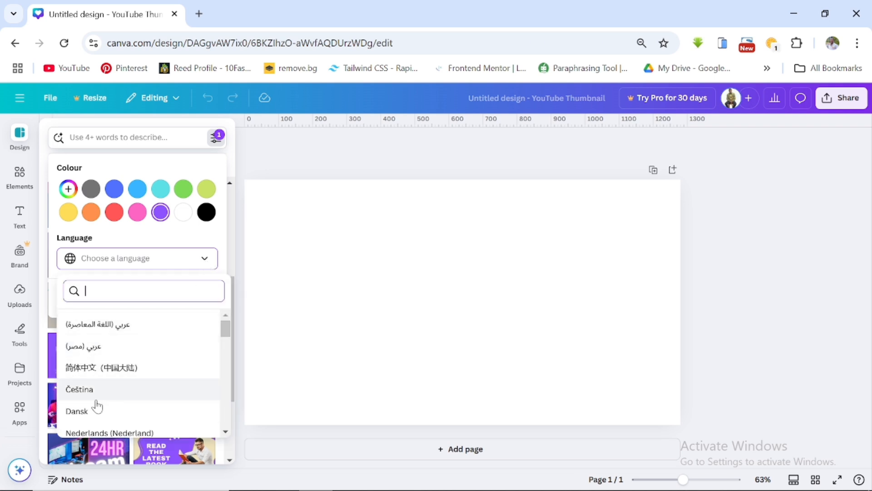
pyautogui.click(228, 233)
pyautogui.click(168, 300)
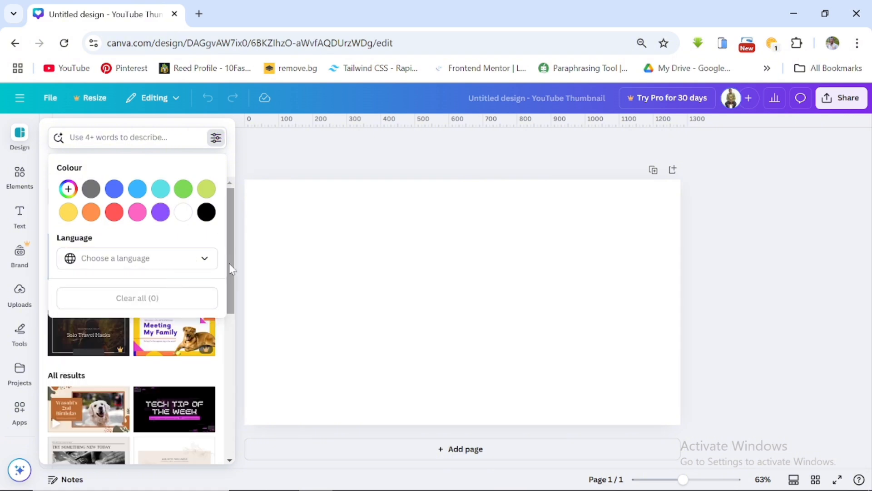
pyautogui.click(229, 160)
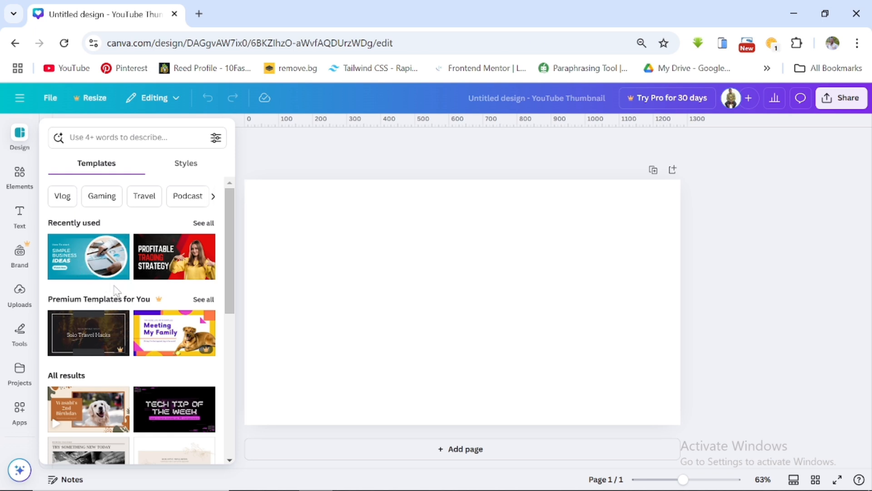
# - Apply the Blue & white Business Idea YouTube Thumbnail template to the blank design
pyautogui.scroll(-3, 136, 354)
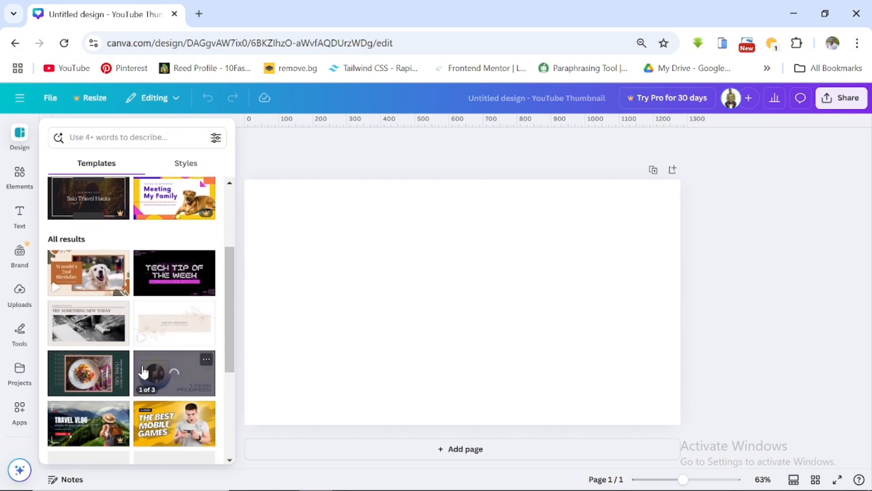
pyautogui.scroll(-2, 132, 372)
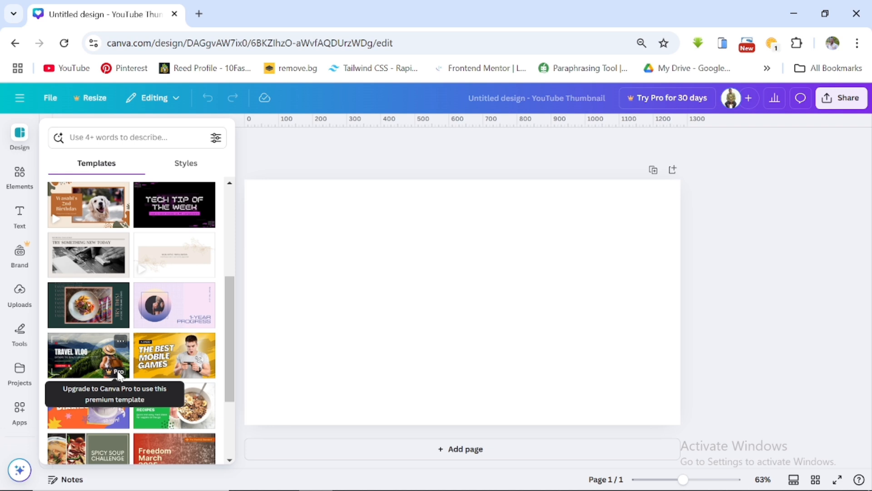
pyautogui.scroll(-3, 118, 374)
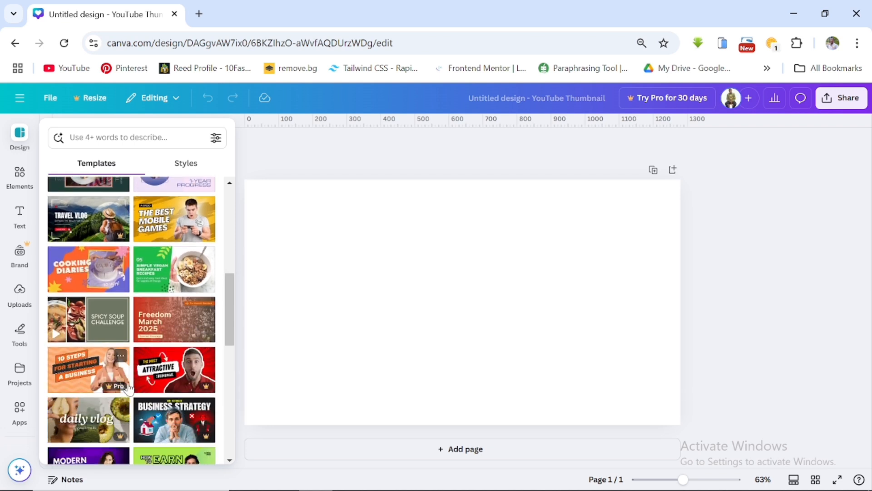
pyautogui.scroll(10, 128, 386)
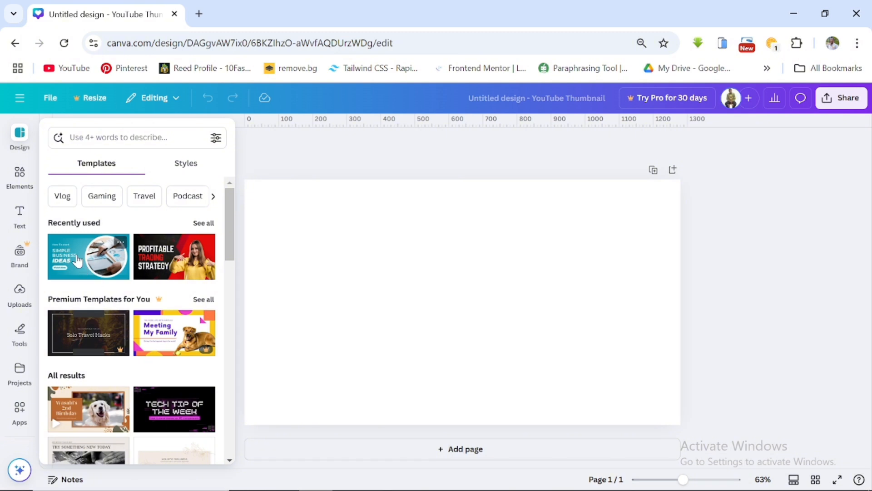
pyautogui.click(78, 261)
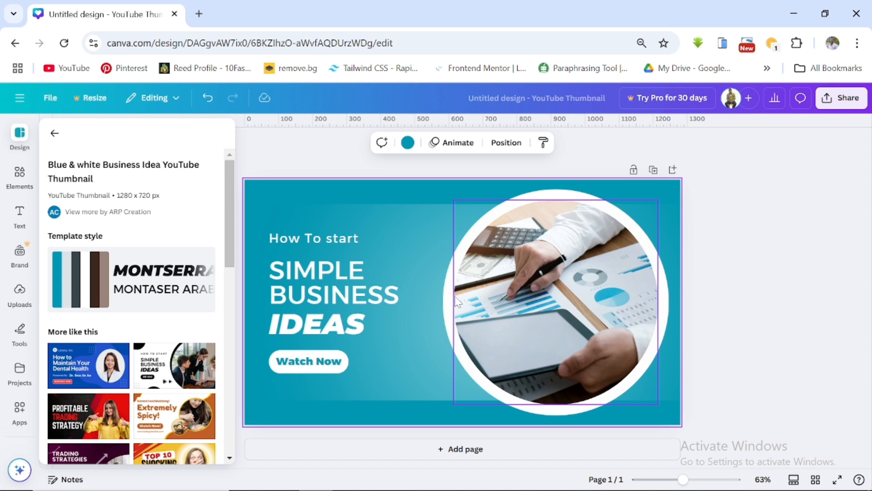
# - Delete the "How To start" text from the thumbnail
pyautogui.click(329, 239)
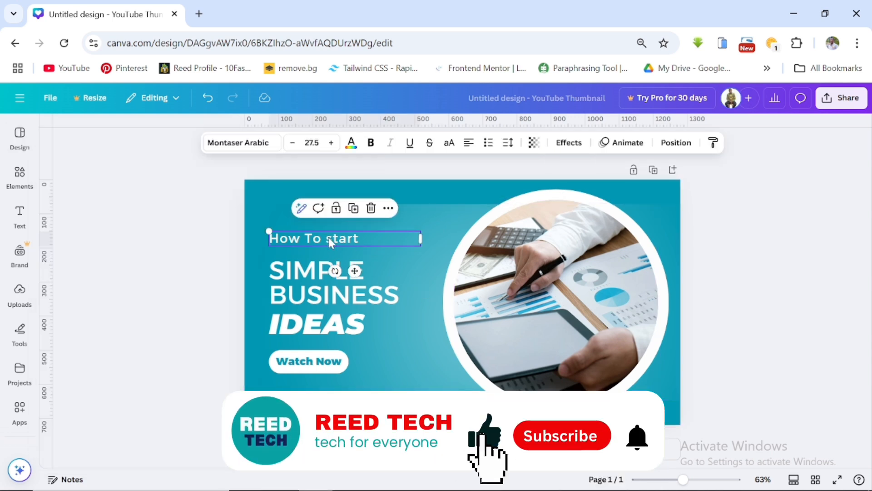
pyautogui.click(371, 211)
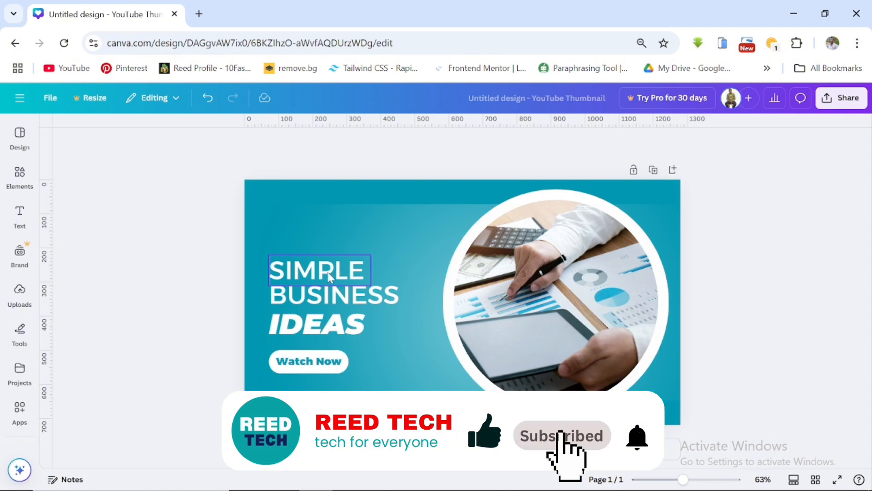
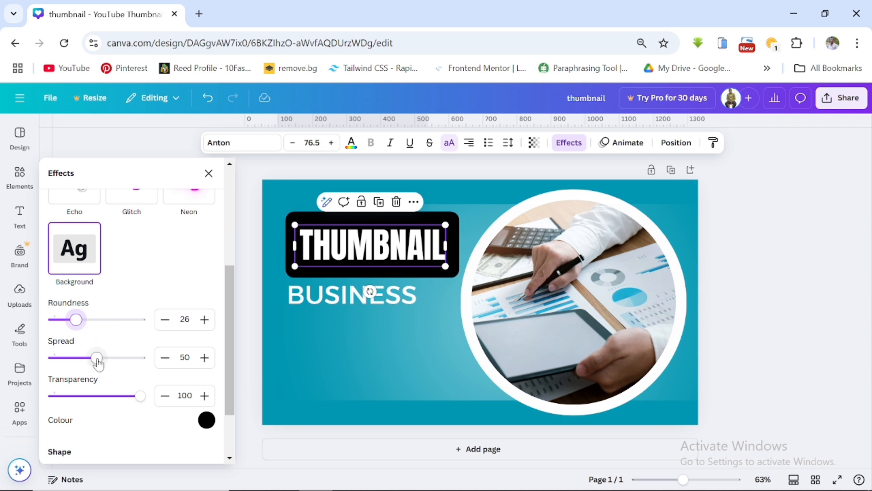
# - Set the THUMBNAIL heading's background spread to 18 and enlarge the heading slightly
pyautogui.moveTo(96, 358); pyautogui.dragTo(69, 373)
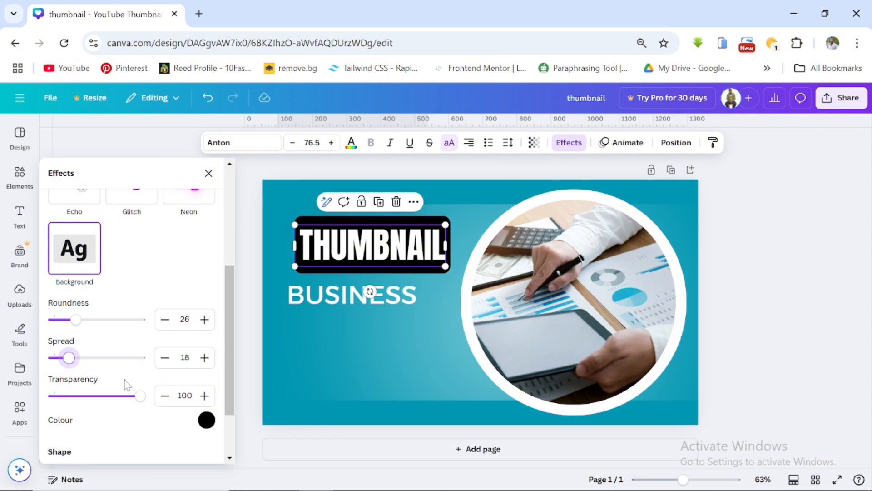
pyautogui.moveTo(140, 396)
pyautogui.mouseDown()
pyautogui.moveTo(72, 397)
pyautogui.moveTo(152, 407)
pyautogui.mouseUp()
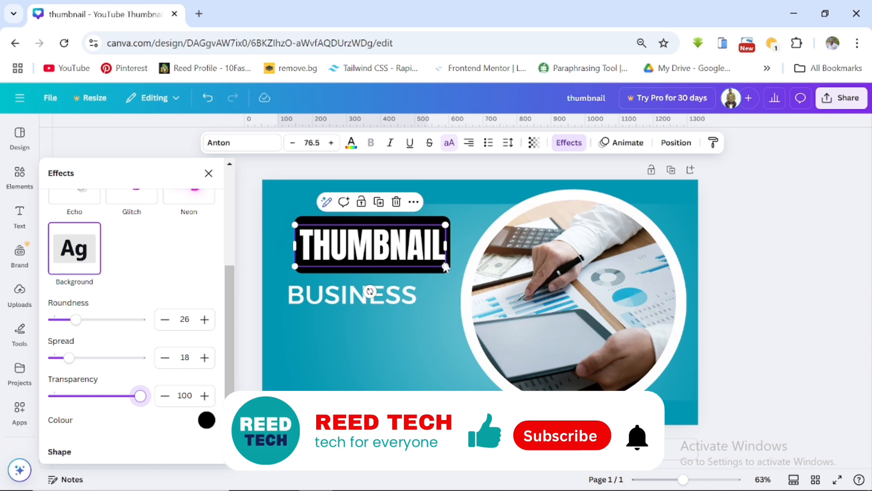
pyautogui.moveTo(445, 267); pyautogui.dragTo(415, 272)
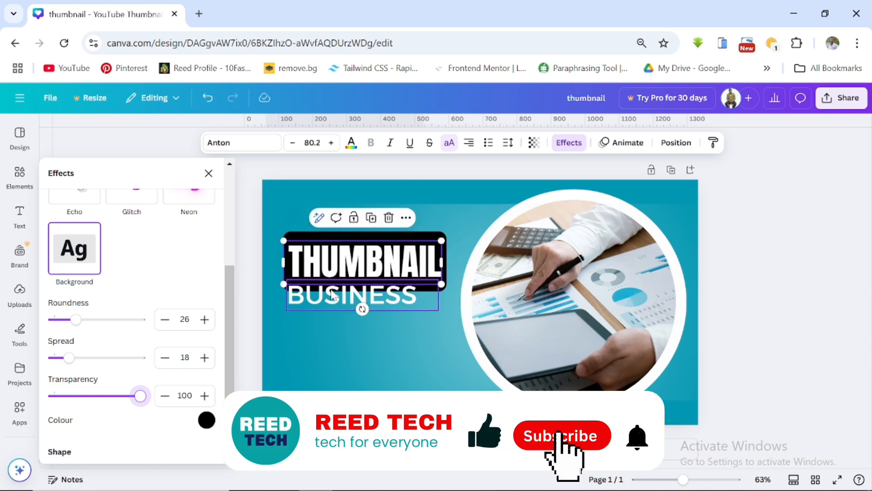
# - Move the BUSINESS text lower and change it to TUTORIAL
pyautogui.click(333, 295)
pyautogui.moveTo(333, 296); pyautogui.dragTo(336, 338)
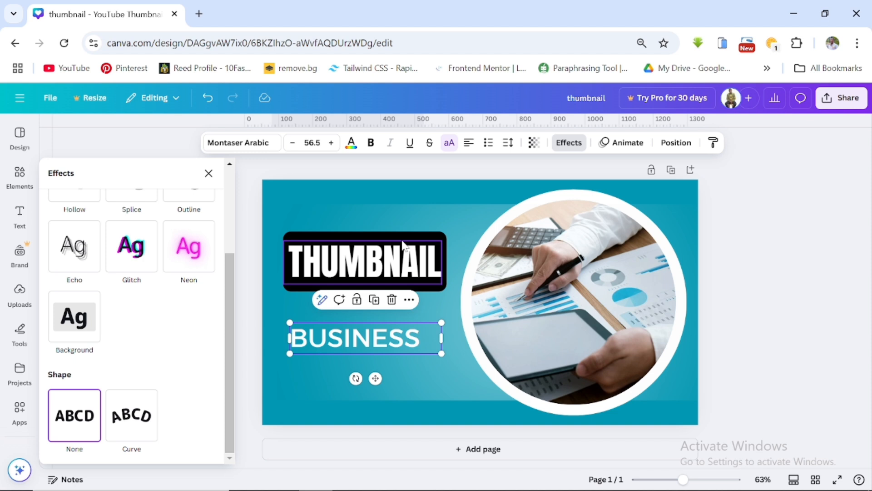
pyautogui.doubleClick(378, 344)
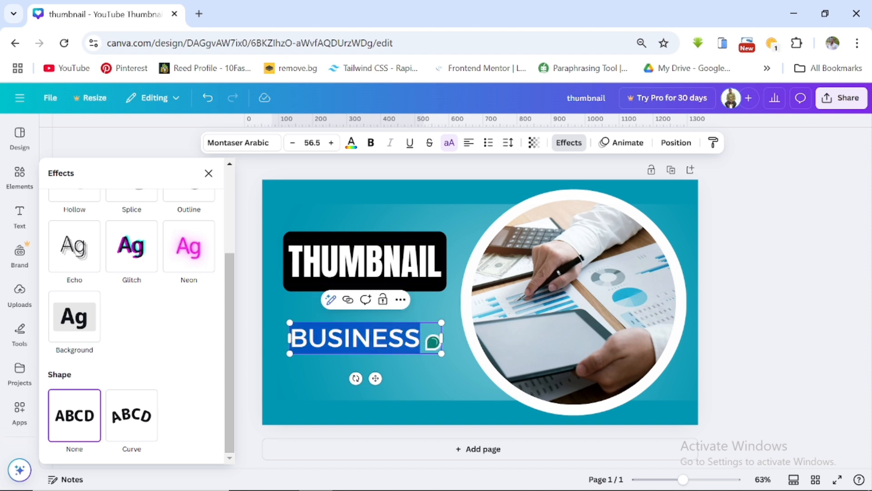
pyautogui.write('TUTORIAL')
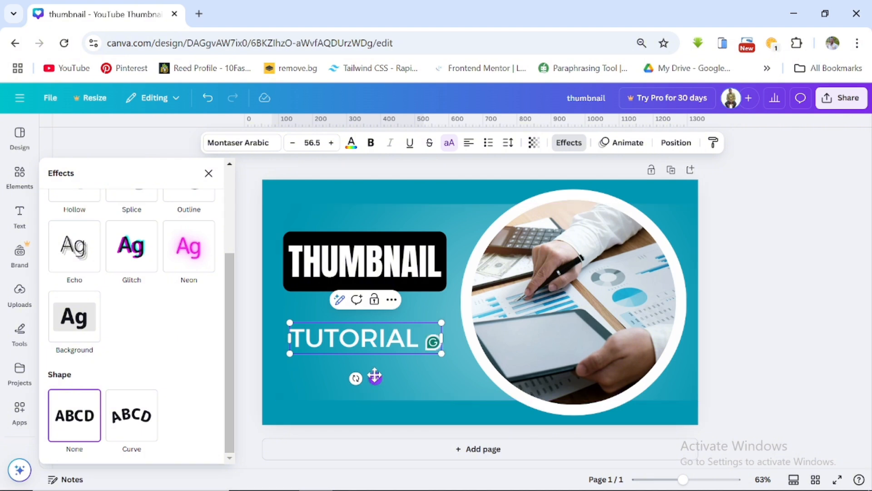
pyautogui.moveTo(375, 376); pyautogui.dragTo(379, 364)
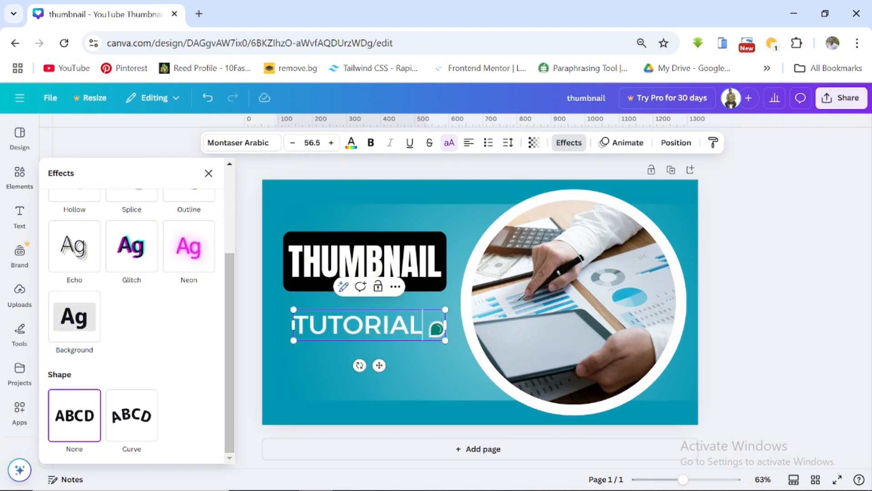
pyautogui.click(433, 380)
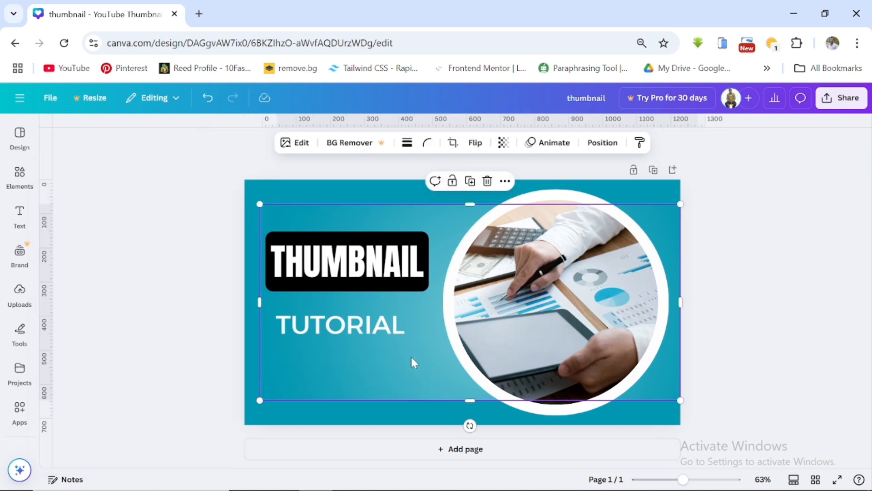
# - Replace the plain TUTORIAL line with a duplicate of the THUMBNAIL heading below it, retyped as TUTORIAL
pyautogui.click(370, 249)
pyautogui.click(365, 323)
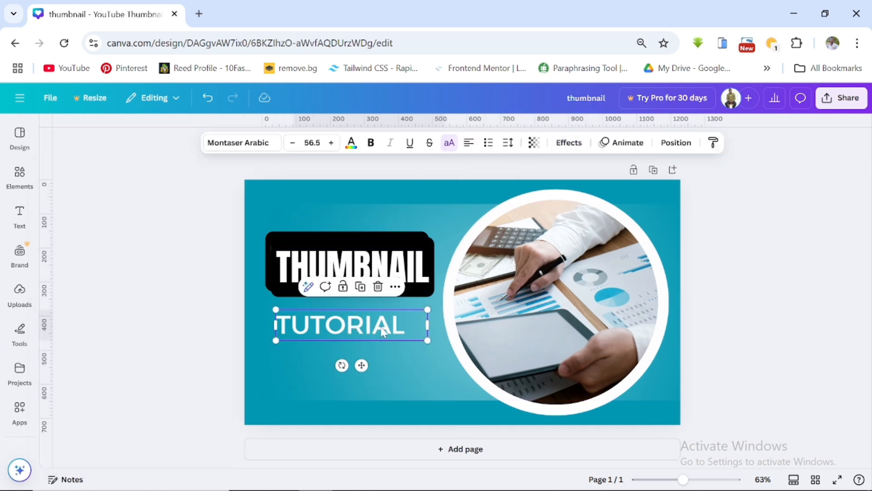
pyautogui.click(378, 287)
pyautogui.moveTo(367, 265); pyautogui.dragTo(367, 327)
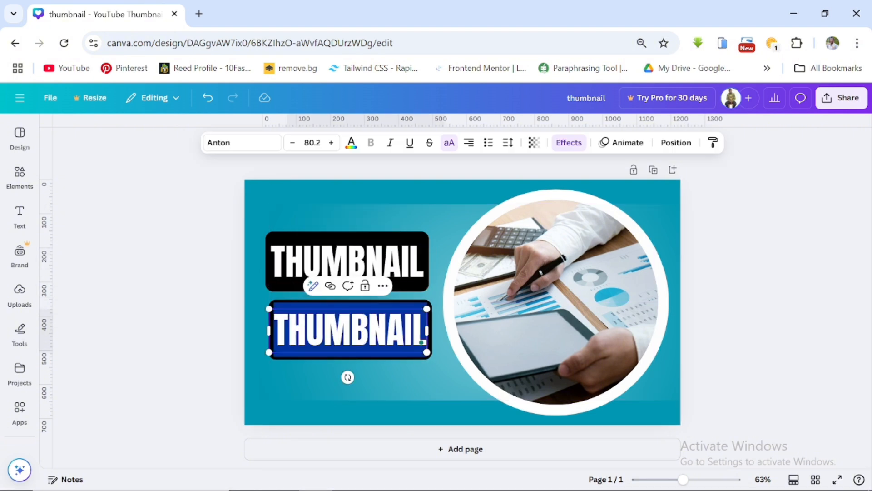
pyautogui.write('TUTORIAL')
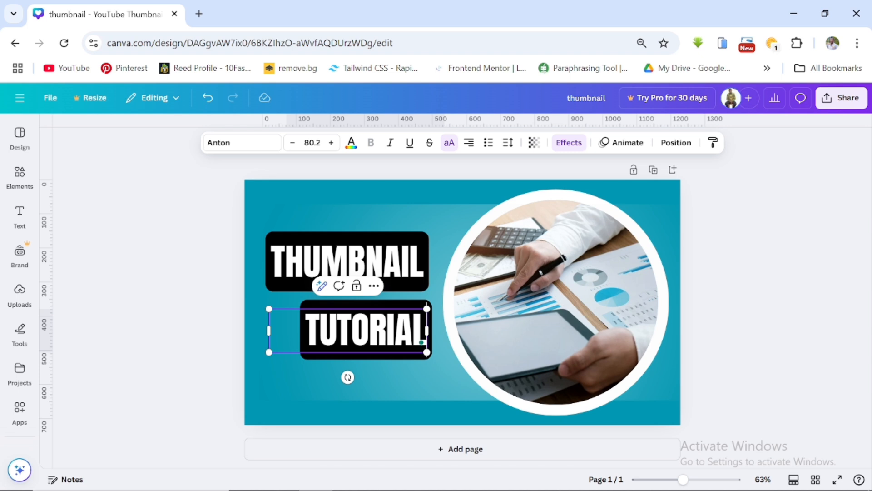
pyautogui.press('Escape')
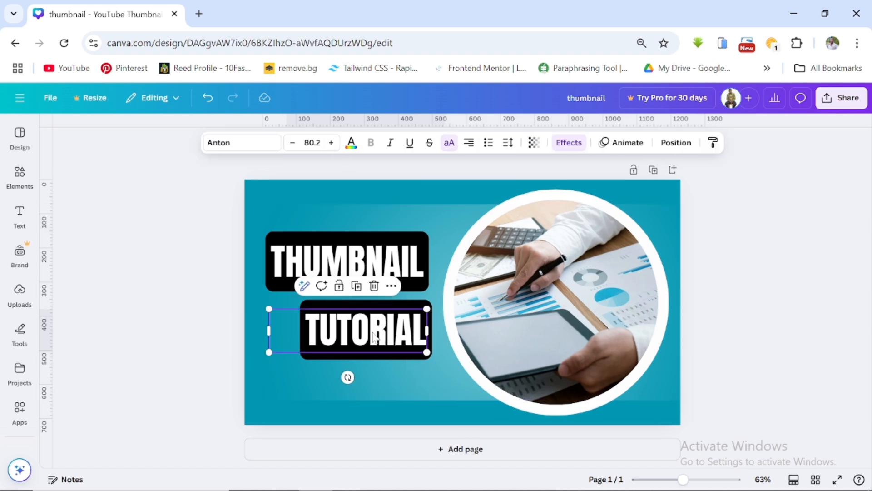
# - Open the font list for the TUTORIAL heading and browse the available fonts
pyautogui.click(243, 145)
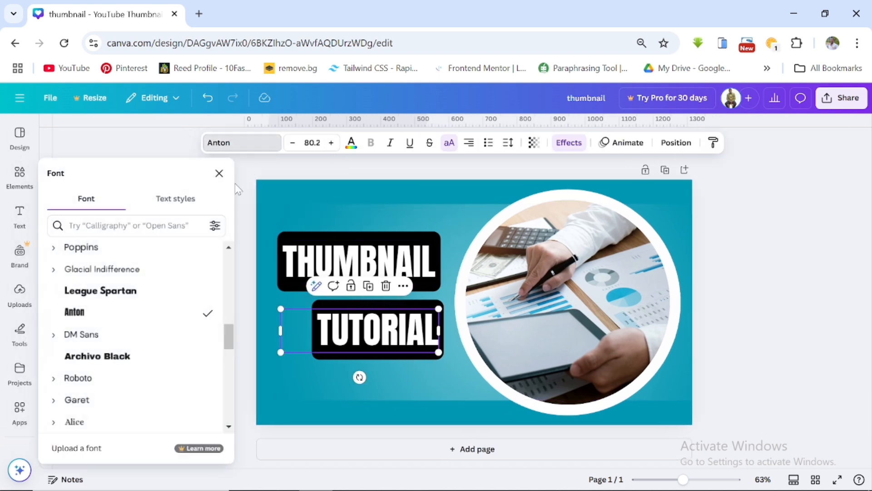
pyautogui.scroll(5, 136, 370)
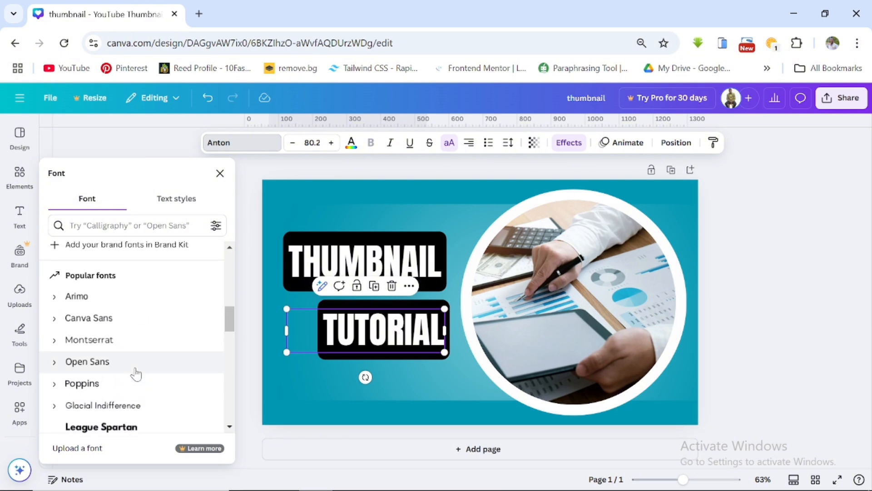
pyautogui.scroll(-10, 136, 373)
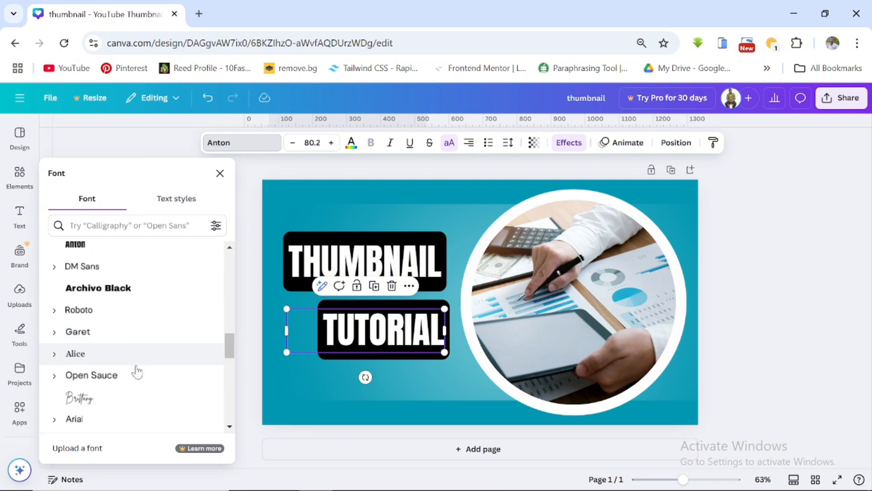
pyautogui.scroll(-8, 139, 367)
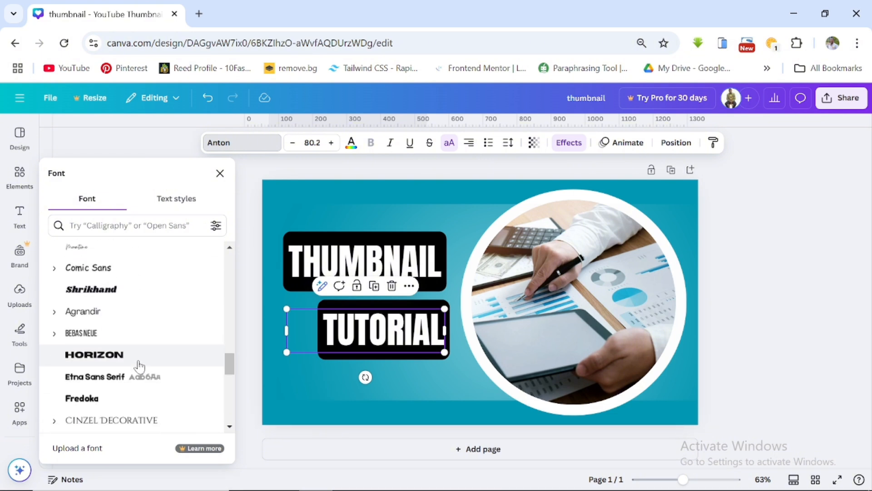
pyautogui.scroll(-3, 139, 367)
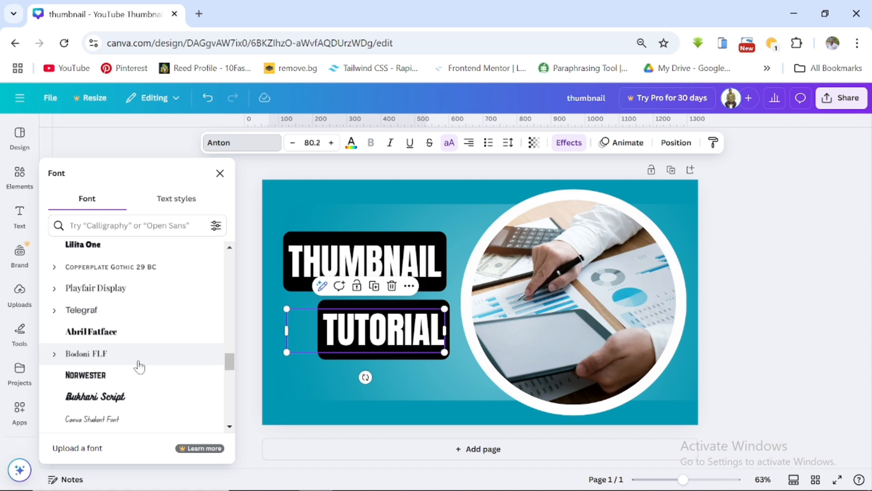
pyautogui.scroll(12, 140, 367)
pyautogui.scroll(6, 139, 367)
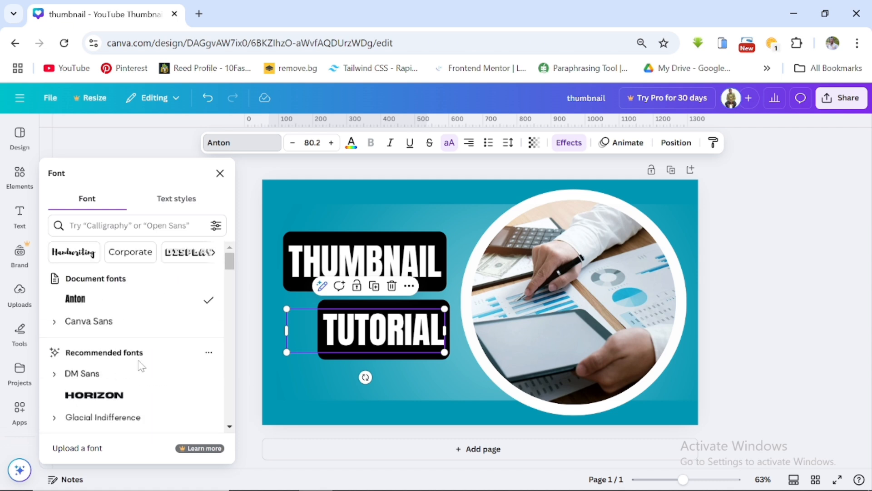
# - Search the fonts for montse and set the TUTORIAL heading to Montserrat Bold
pyautogui.click(132, 225)
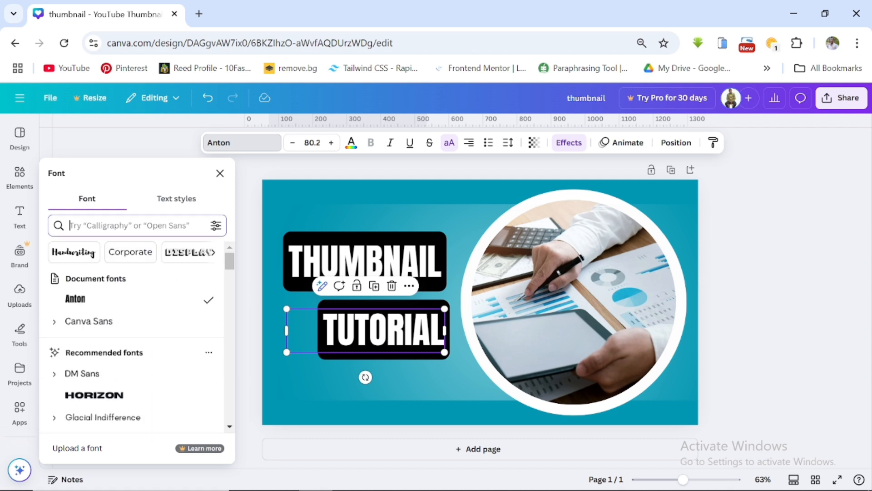
pyautogui.write('mons')
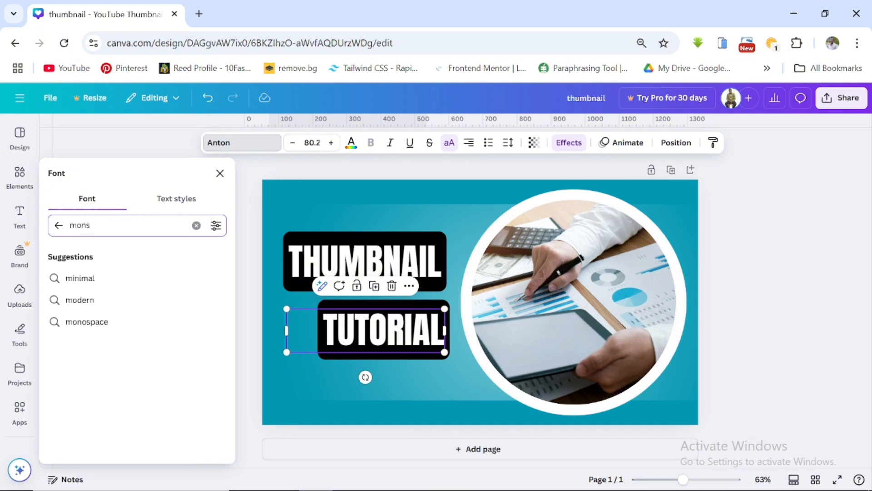
pyautogui.press('BackSpace')
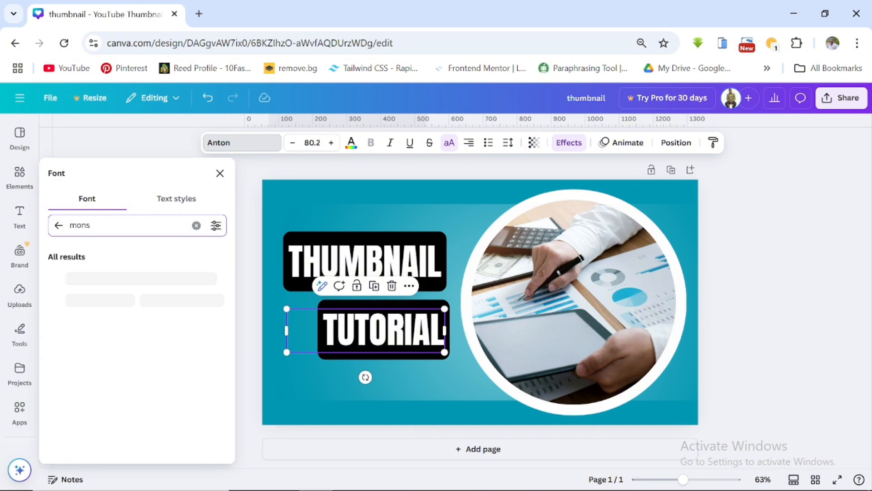
pyautogui.write('tse')
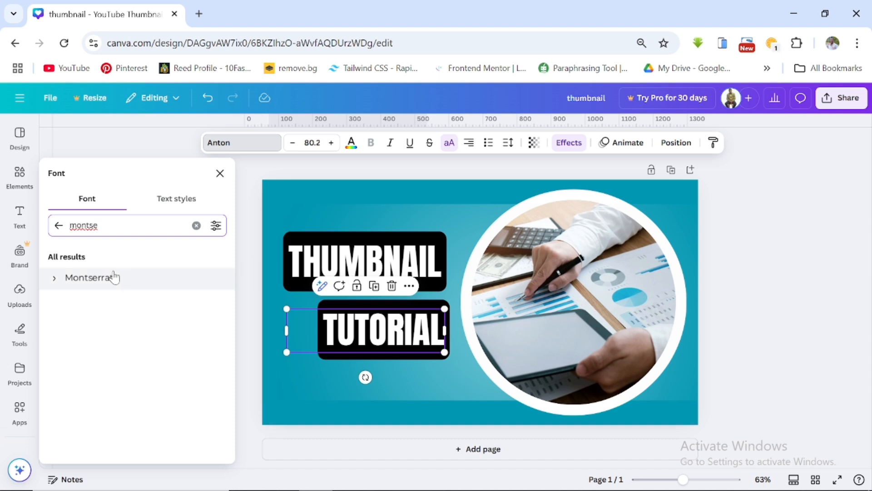
pyautogui.click(55, 279)
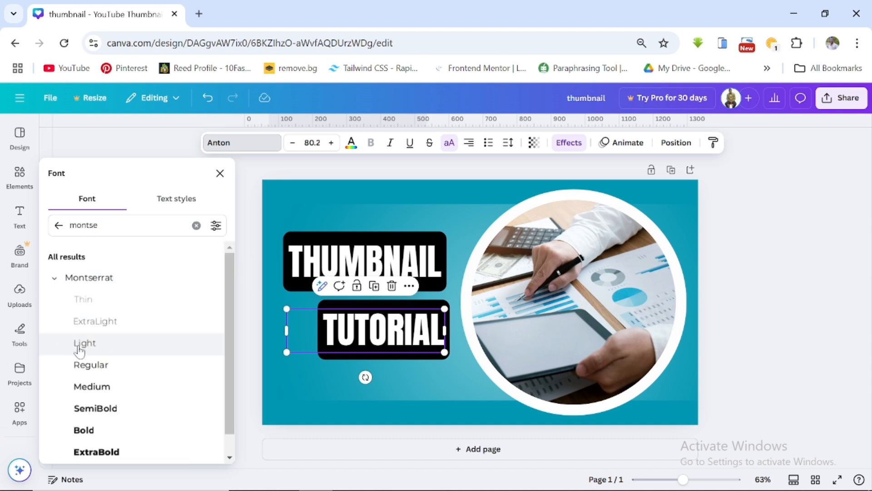
pyautogui.scroll(-1, 109, 359)
pyautogui.click(95, 408)
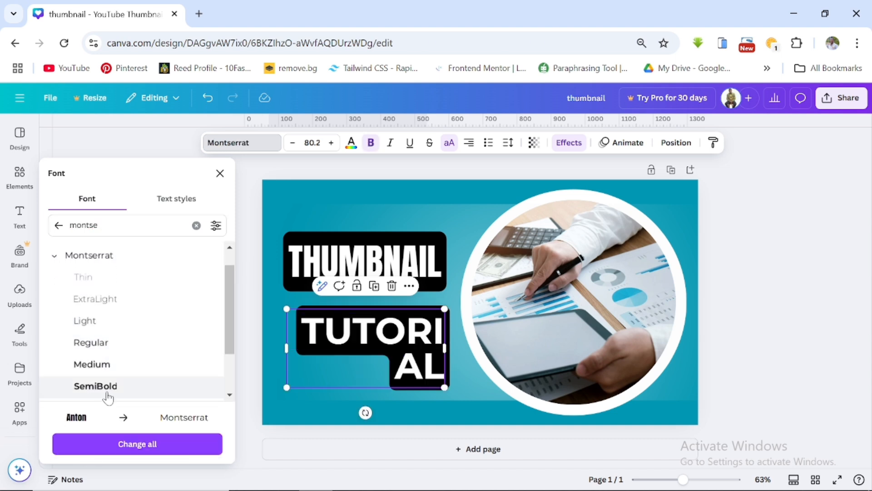
pyautogui.scroll(-1, 100, 382)
pyautogui.click(97, 369)
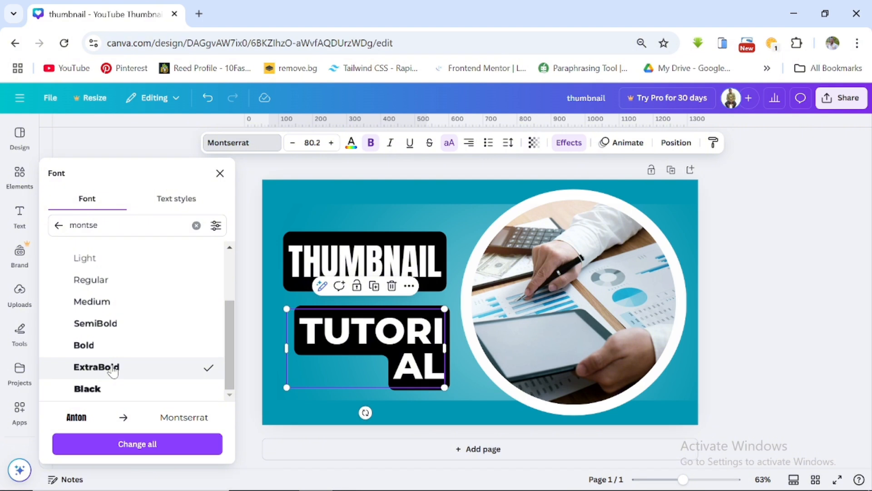
pyautogui.click(94, 348)
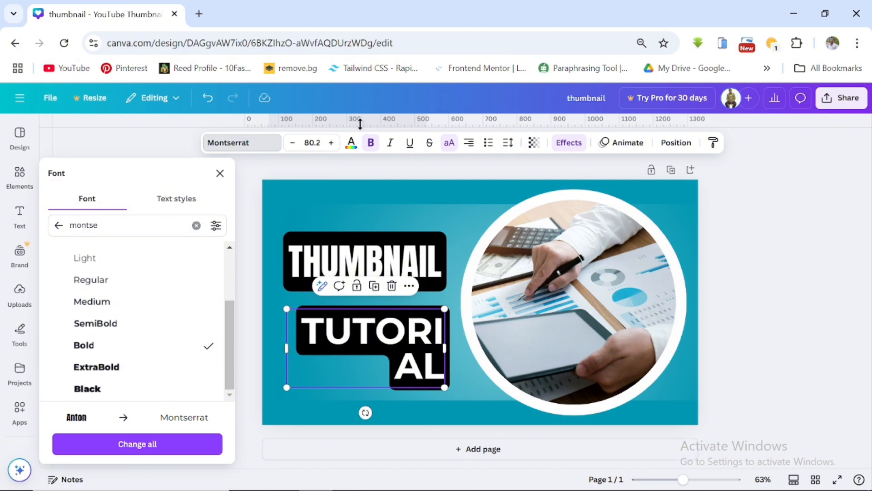
# - Decrease the TUTORIAL font size and widen its text box so the word fits on one line
pyautogui.click(293, 142)
pyautogui.click(293, 142)
pyautogui.click(293, 142)
pyautogui.click(293, 142)
pyautogui.click(293, 142)
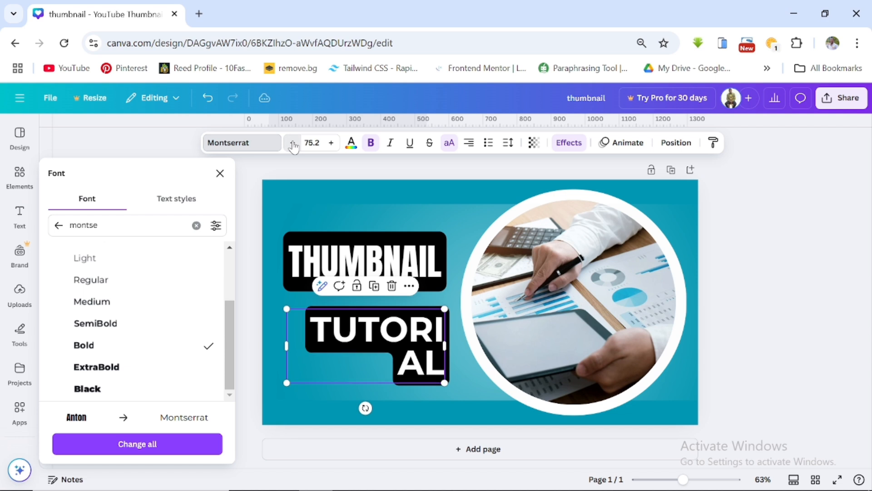
pyautogui.click(293, 143)
pyautogui.click(293, 143)
pyautogui.moveTo(445, 345); pyautogui.dragTo(484, 344)
pyautogui.moveTo(428, 322); pyautogui.dragTo(401, 321)
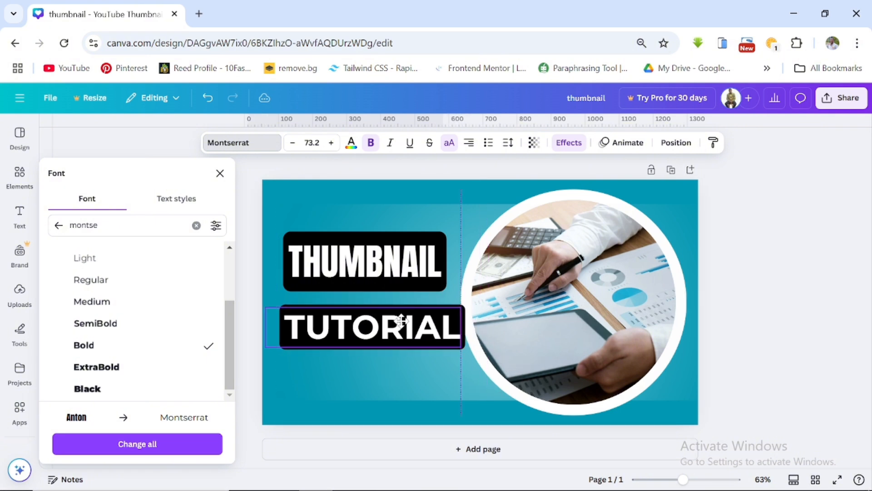
# - Shrink the TUTORIAL heading to size 57 and position it beneath the THUMBNAIL heading
pyautogui.click(293, 142)
pyautogui.click(293, 143)
pyautogui.click(292, 142)
pyautogui.click(292, 142)
pyautogui.click(292, 142)
pyautogui.click(292, 142)
pyautogui.click(293, 143)
pyautogui.click(293, 142)
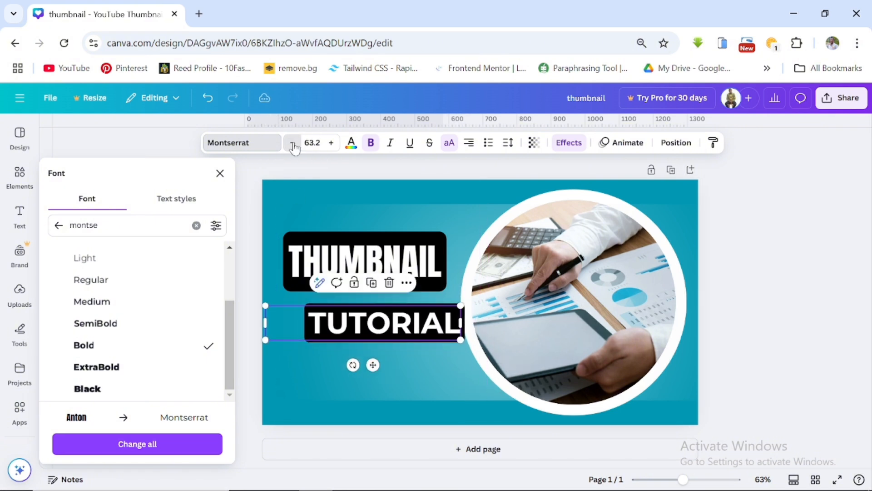
pyautogui.click(292, 142)
pyautogui.click(293, 142)
pyautogui.click(292, 143)
pyautogui.click(292, 142)
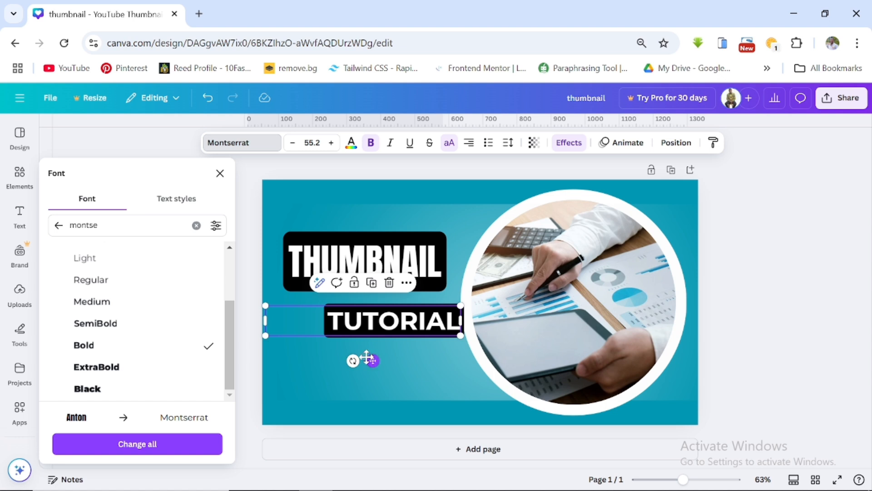
pyautogui.moveTo(370, 359); pyautogui.dragTo(345, 361)
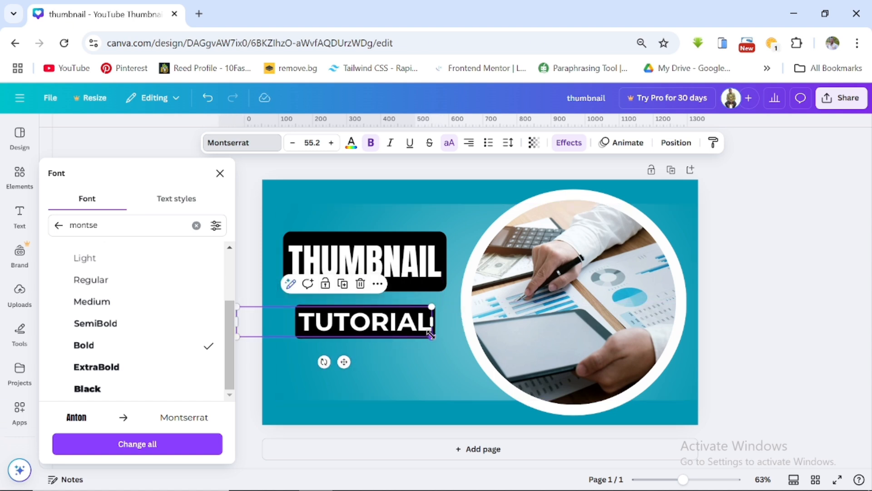
pyautogui.moveTo(435, 337); pyautogui.dragTo(439, 338)
pyautogui.moveTo(347, 363); pyautogui.dragTo(338, 359)
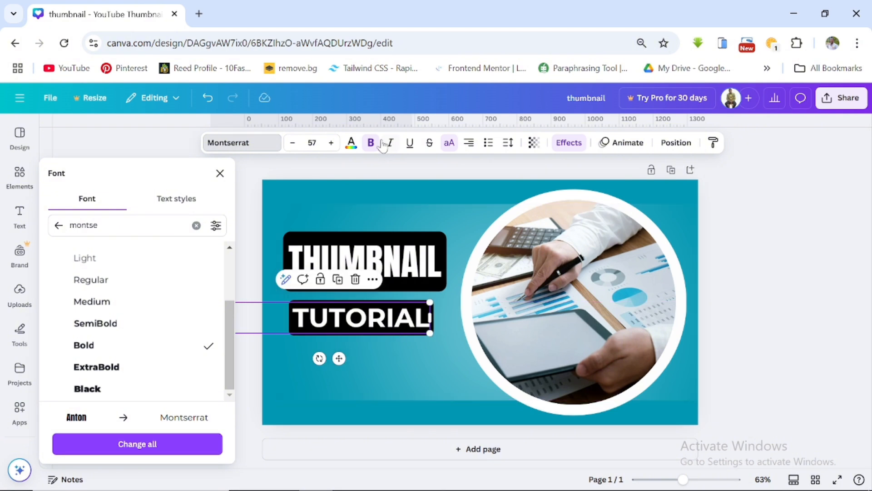
# - Set the TUTORIAL heading's text colour to black and its Background effect colour to white
pyautogui.click(351, 144)
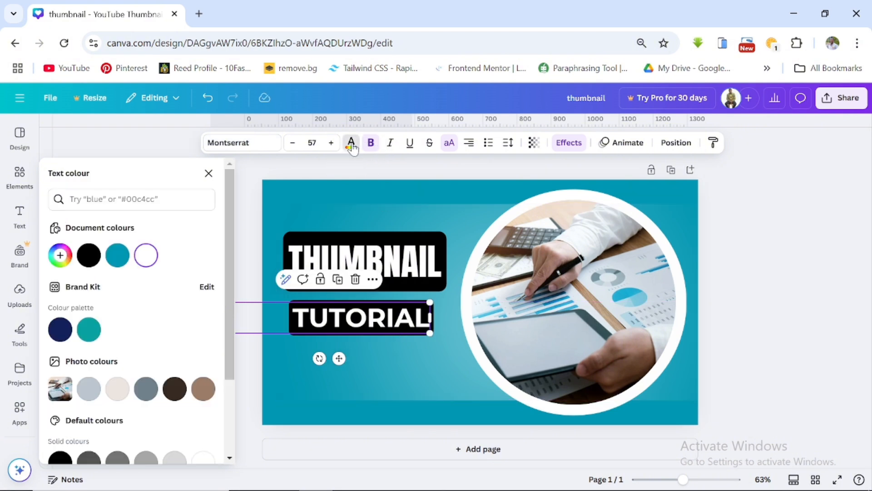
pyautogui.click(85, 256)
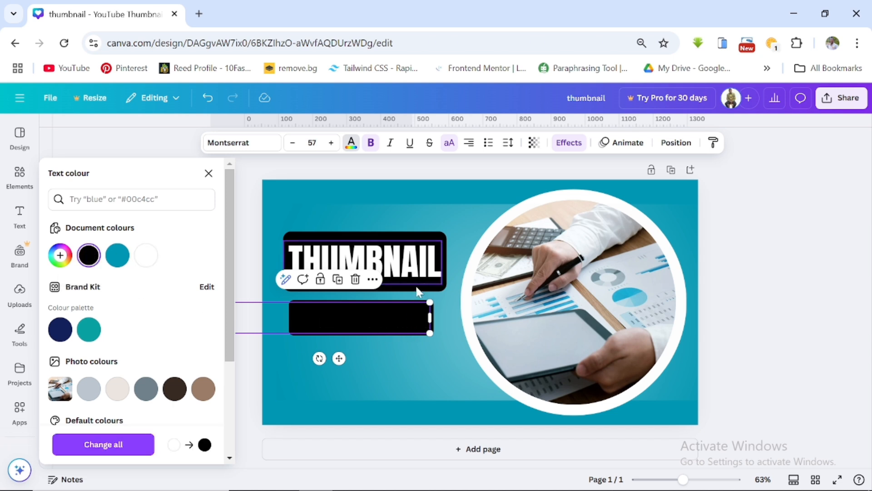
pyautogui.click(569, 143)
pyautogui.scroll(-5, 137, 347)
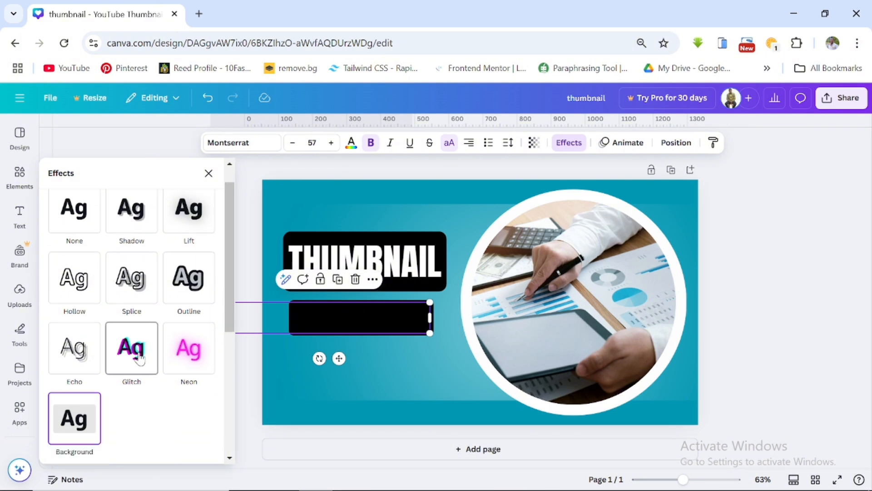
pyautogui.click(208, 347)
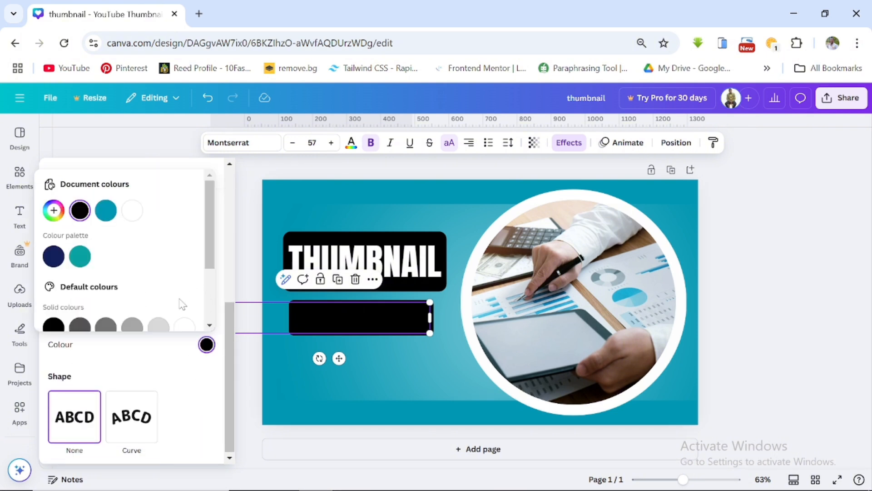
pyautogui.click(186, 326)
pyautogui.click(434, 375)
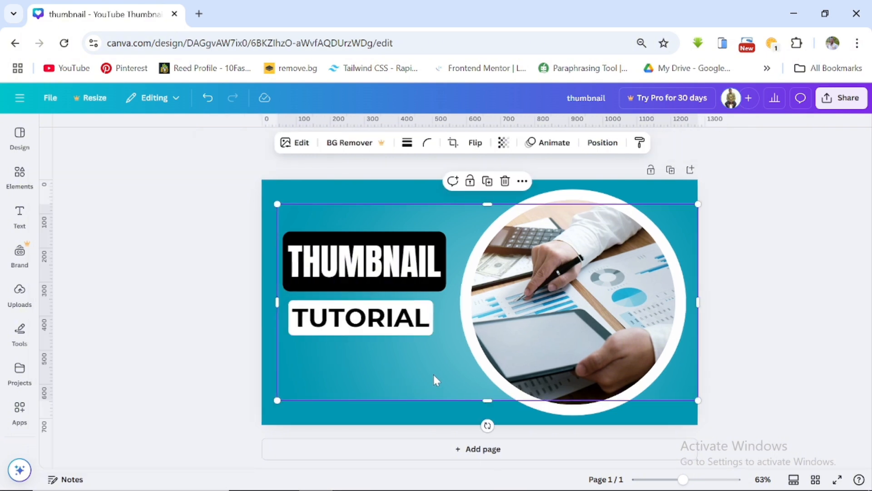
# - Adjust the vertical positions of the THUMBNAIL and TUTORIAL headings to balance the spacing between them
pyautogui.click(370, 319)
pyautogui.moveTo(369, 317); pyautogui.dragTo(369, 334)
pyautogui.click(374, 269)
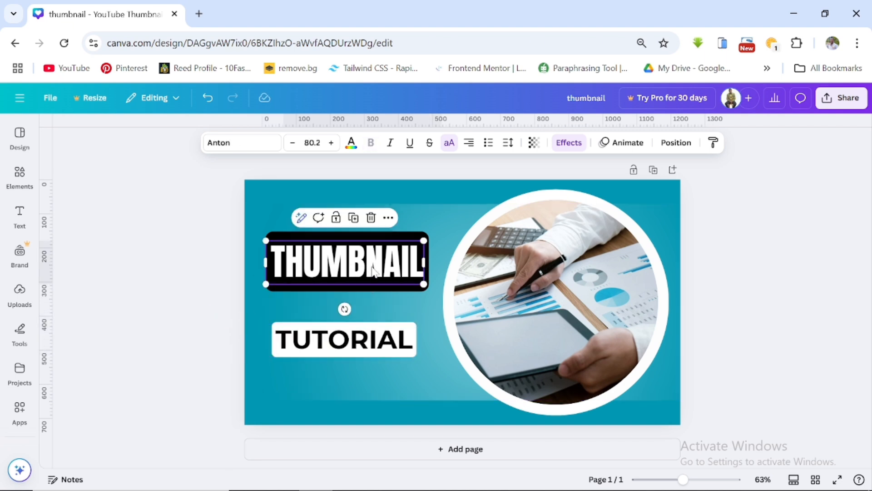
pyautogui.moveTo(374, 270); pyautogui.dragTo(372, 279)
pyautogui.click(370, 344)
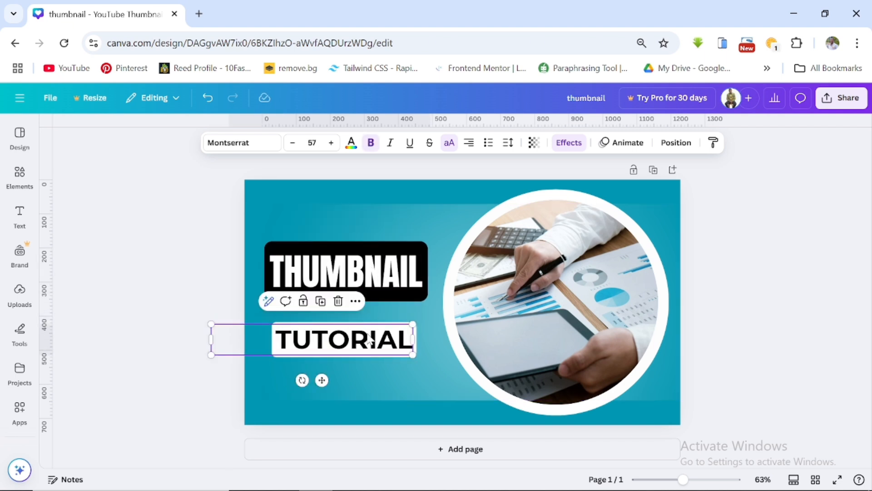
pyautogui.moveTo(369, 340); pyautogui.dragTo(368, 327)
pyautogui.click(361, 262)
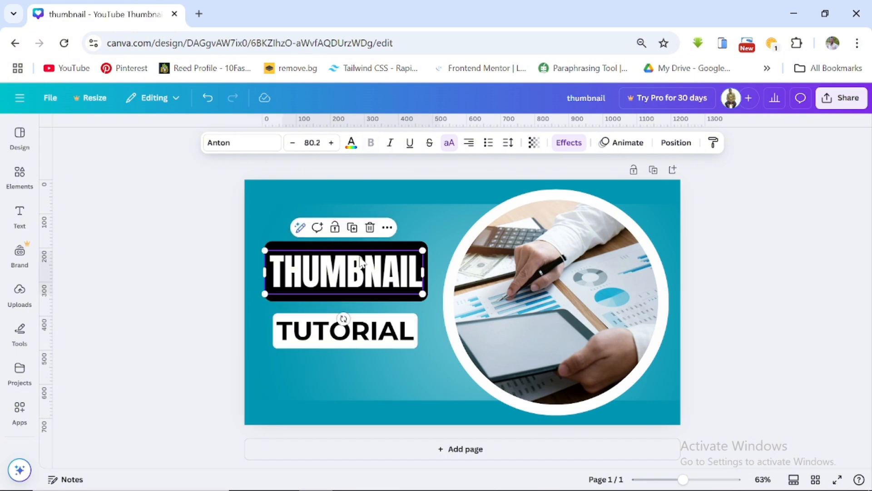
pyautogui.moveTo(357, 257); pyautogui.dragTo(356, 262)
pyautogui.click(366, 323)
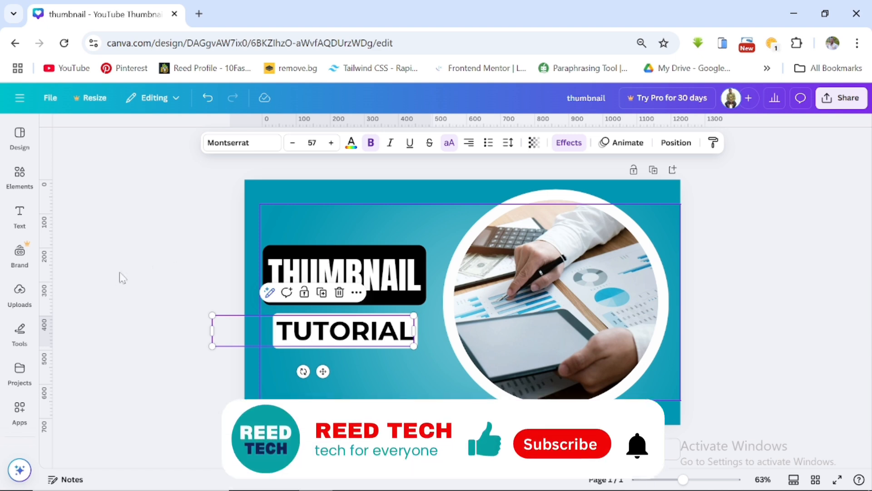
# - Add the CapCut logo from uploads, shrink it and place it above the THUMBNAIL heading
pyautogui.click(22, 295)
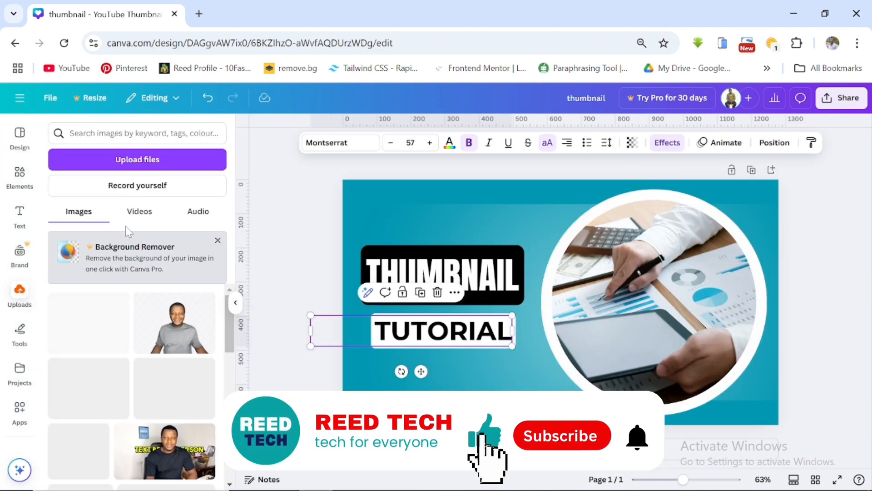
pyautogui.scroll(-3, 107, 313)
pyautogui.scroll(3, 136, 295)
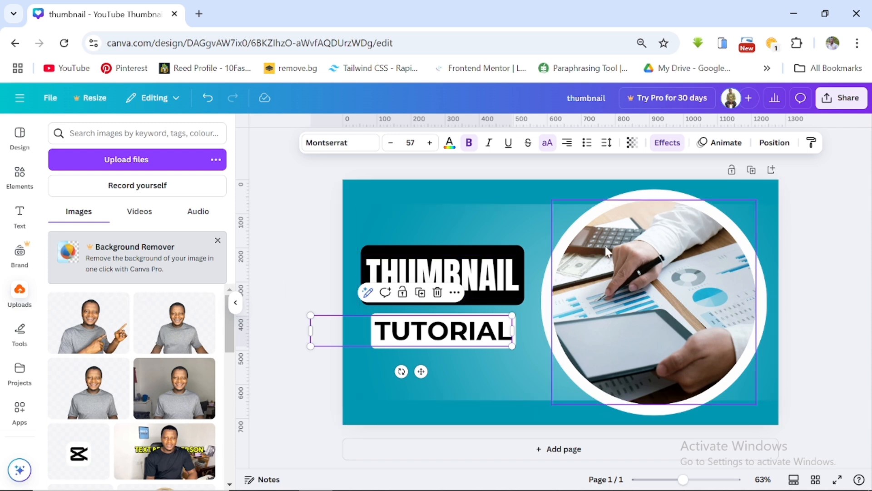
pyautogui.scroll(-3, 91, 359)
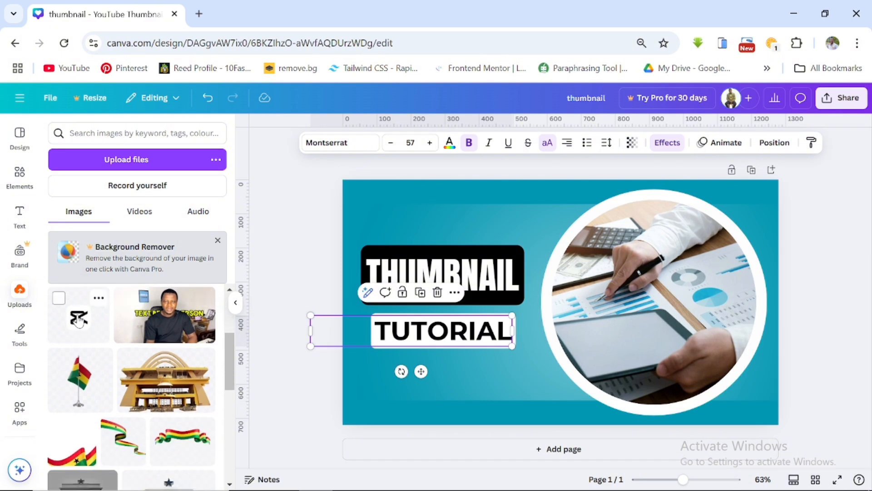
pyautogui.click(79, 320)
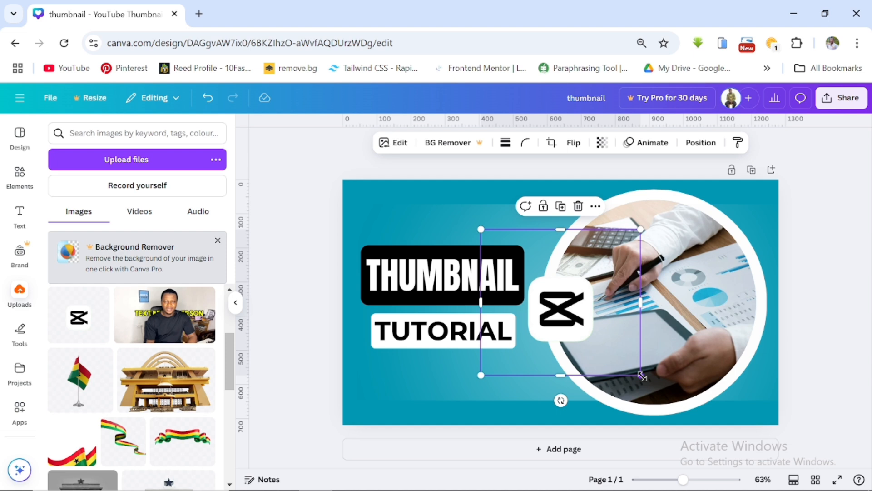
pyautogui.moveTo(642, 376); pyautogui.dragTo(461, 235)
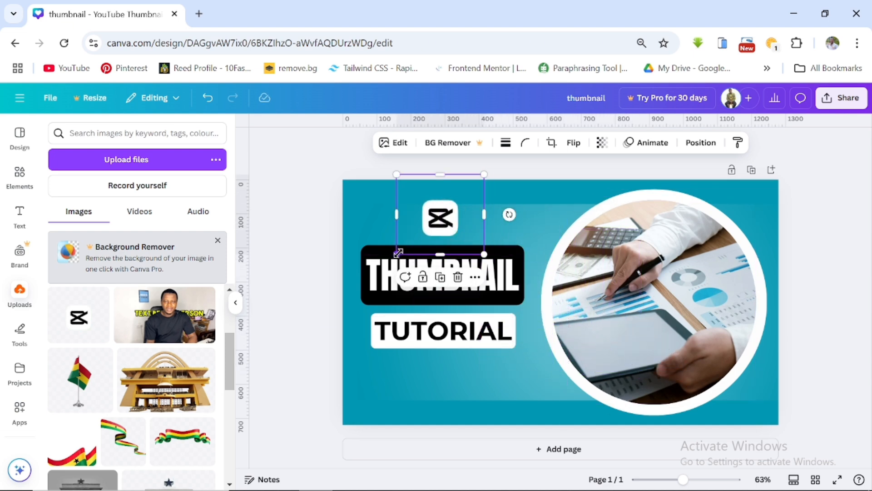
pyautogui.moveTo(398, 253); pyautogui.dragTo(406, 246)
pyautogui.moveTo(432, 209)
pyautogui.mouseDown()
pyautogui.moveTo(419, 212)
pyautogui.moveTo(427, 216)
pyautogui.mouseUp()
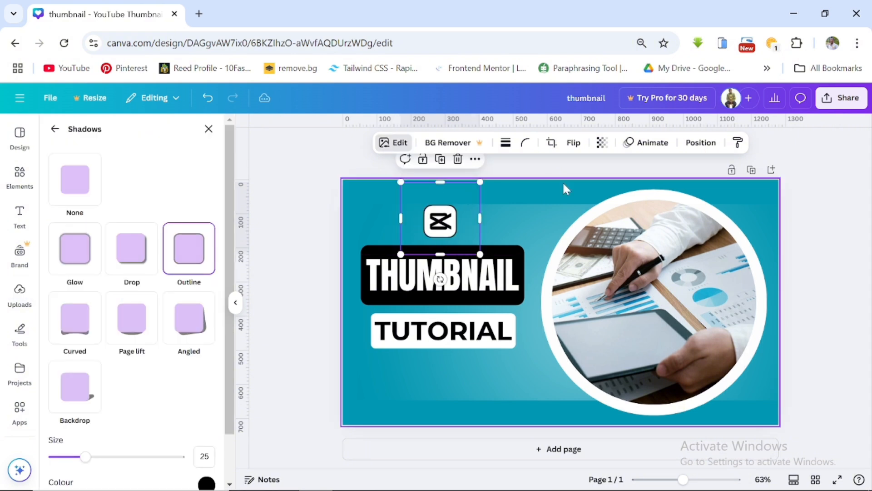
pyautogui.click(563, 185)
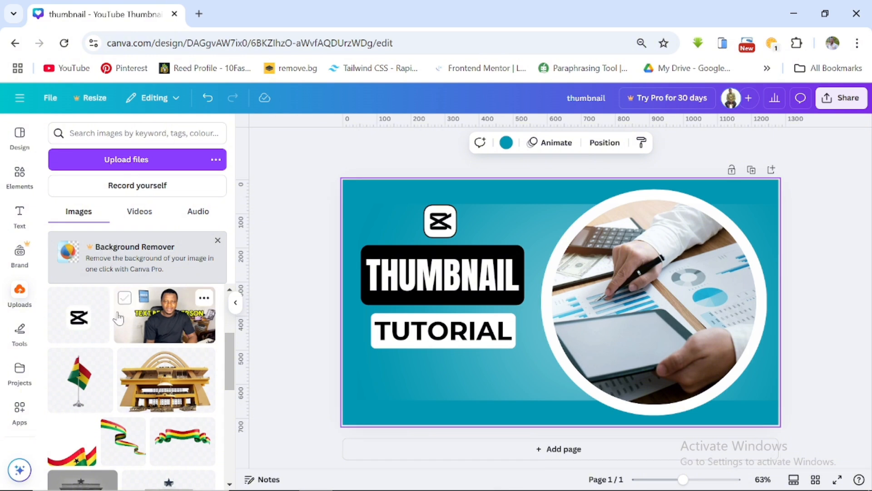
# - Undo the last change
pyautogui.scroll(-3, 120, 314)
pyautogui.scroll(2, 123, 324)
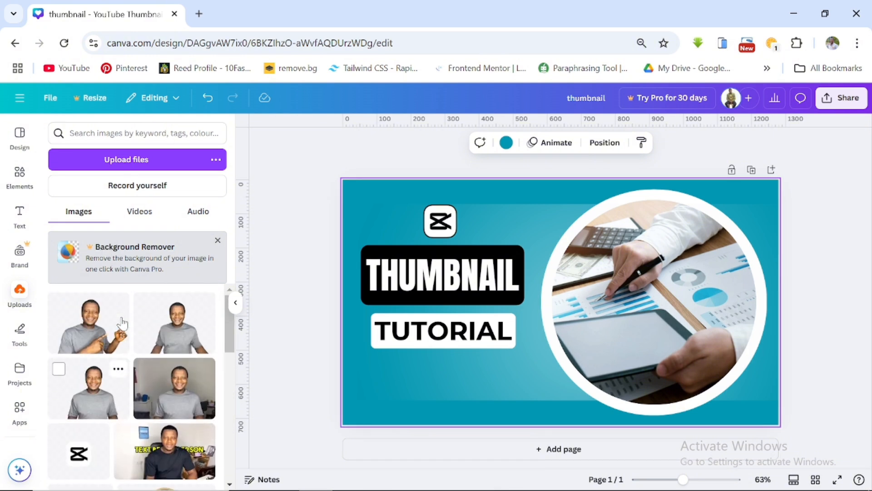
pyautogui.hotkey('ctrl', 'z')
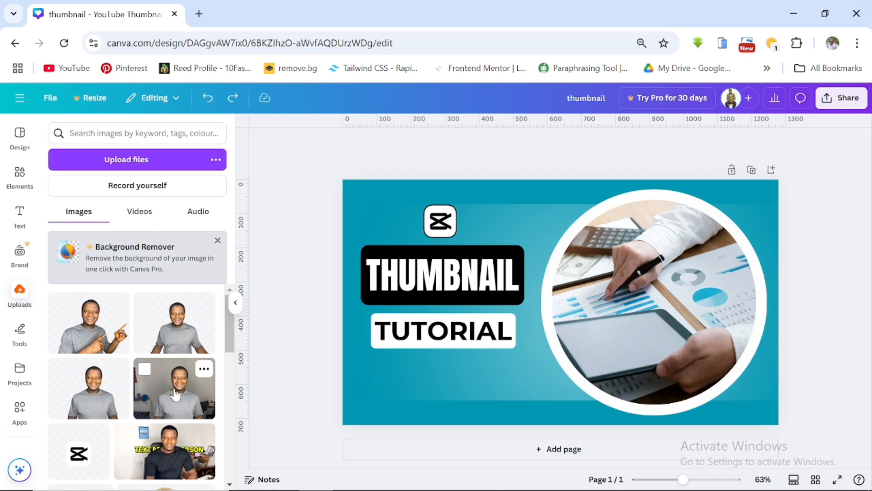
# - Drop a presenter photo from uploads into the circular image frame
pyautogui.moveTo(175, 394); pyautogui.dragTo(582, 251)
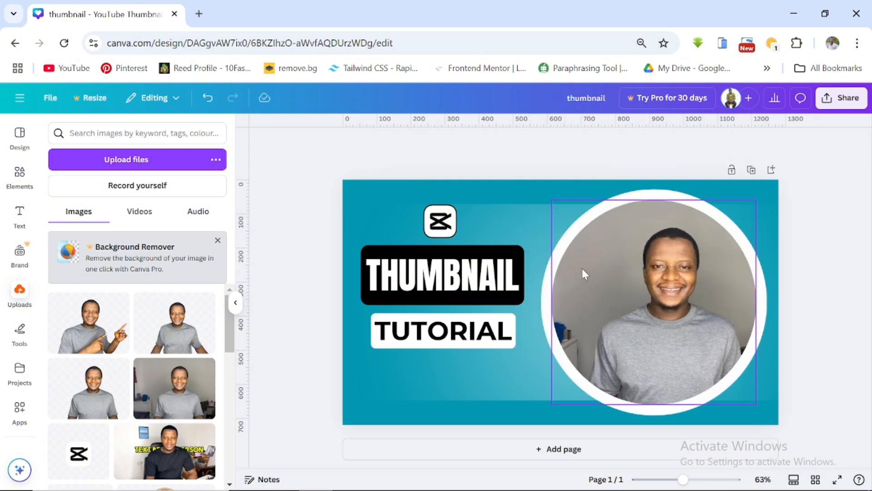
pyautogui.click(573, 232)
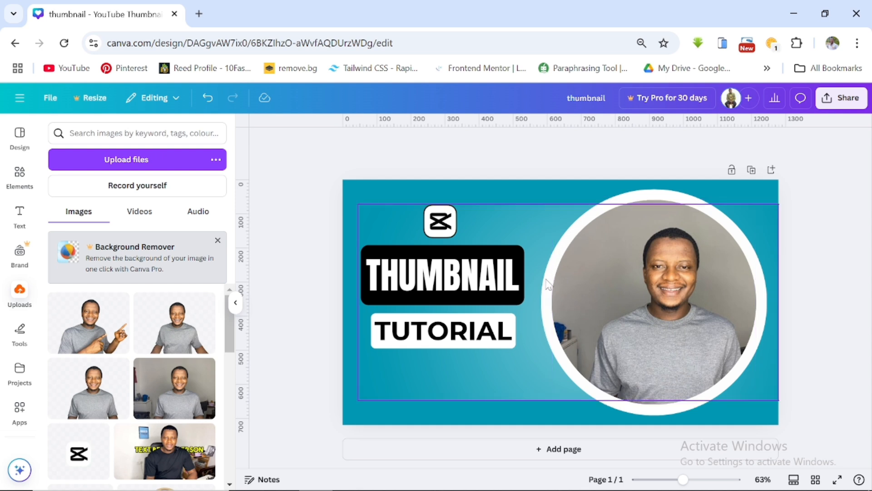
pyautogui.click(643, 194)
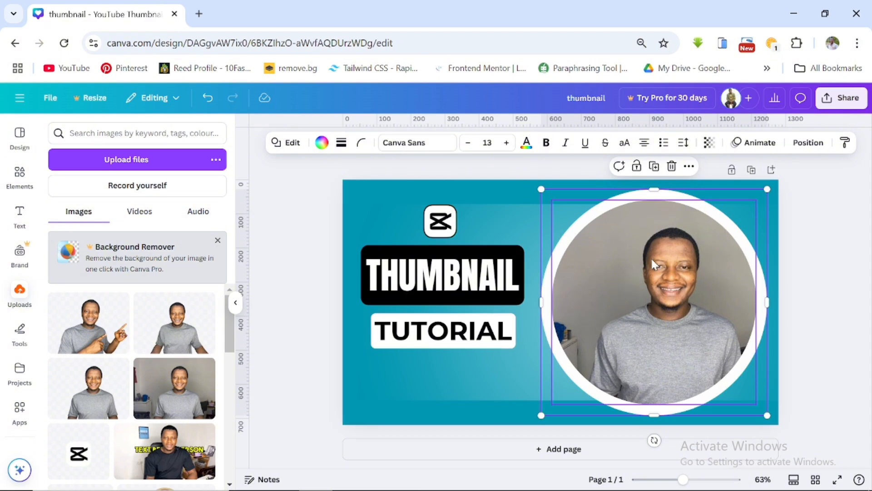
# - Delete the white circle ring and the circular photo frame from the right side
pyautogui.click(672, 165)
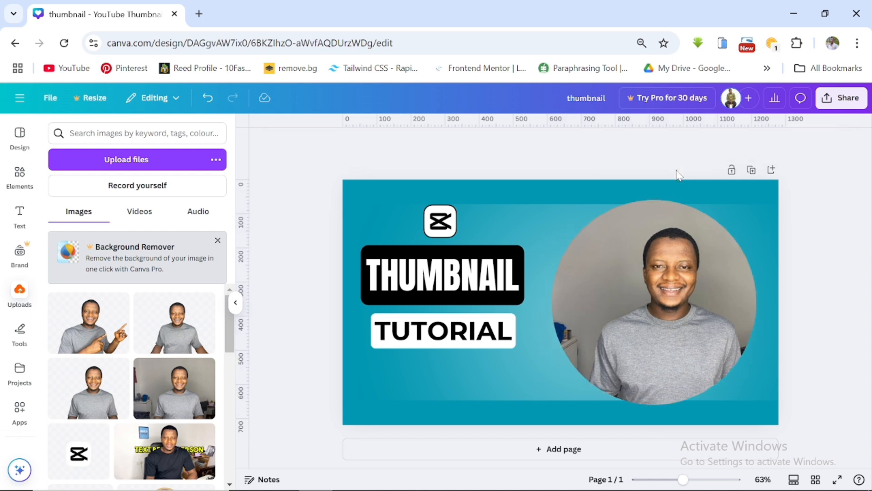
pyautogui.click(658, 279)
pyautogui.click(671, 176)
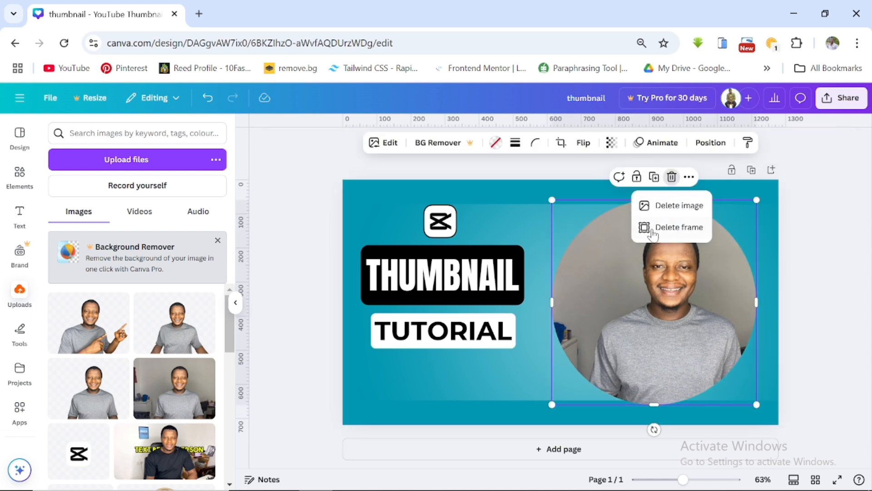
pyautogui.click(679, 227)
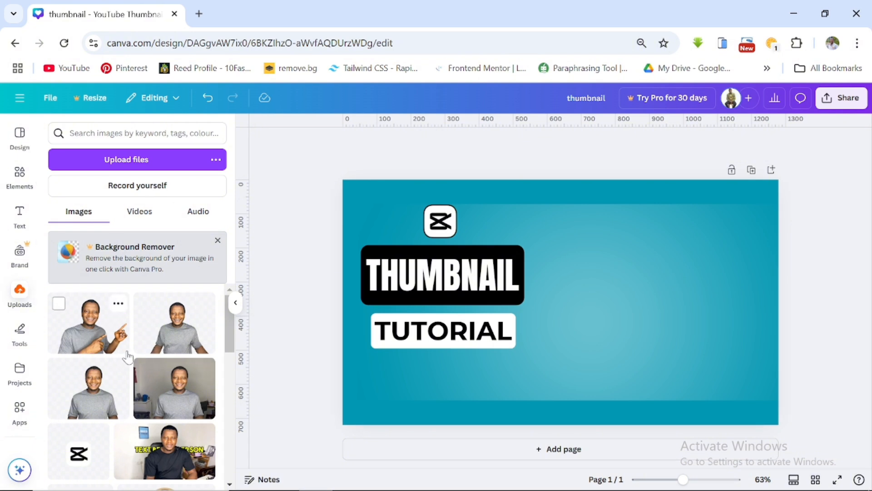
# - Add the cut-out presenter photo from uploads and enlarge it to fill the right side, bottom-aligned with the canvas
pyautogui.scroll(-2, 136, 356)
pyautogui.scroll(1, 155, 363)
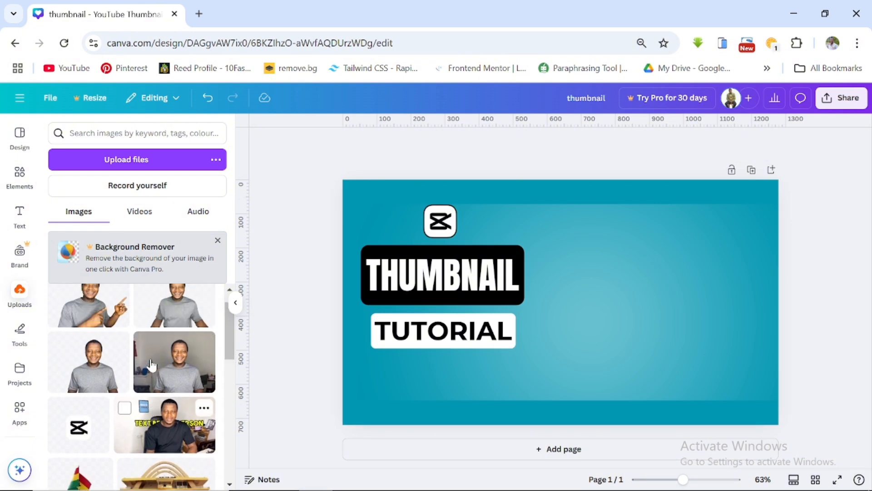
pyautogui.scroll(1, 151, 365)
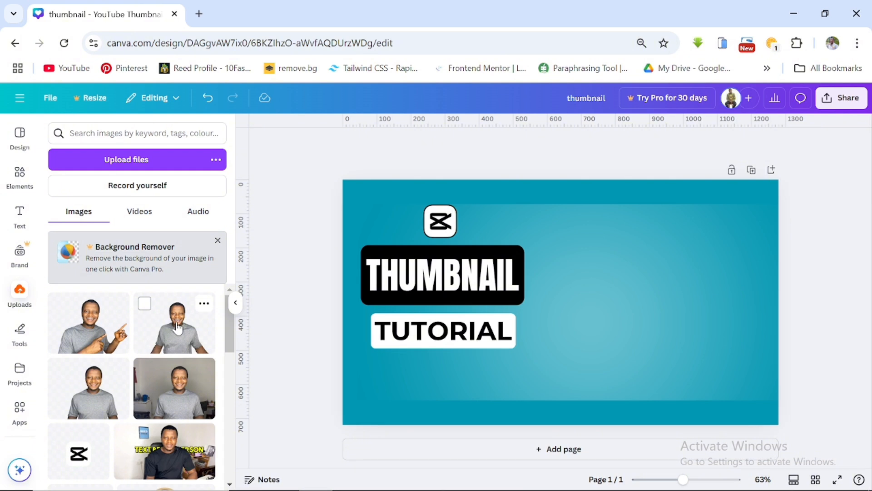
pyautogui.click(174, 333)
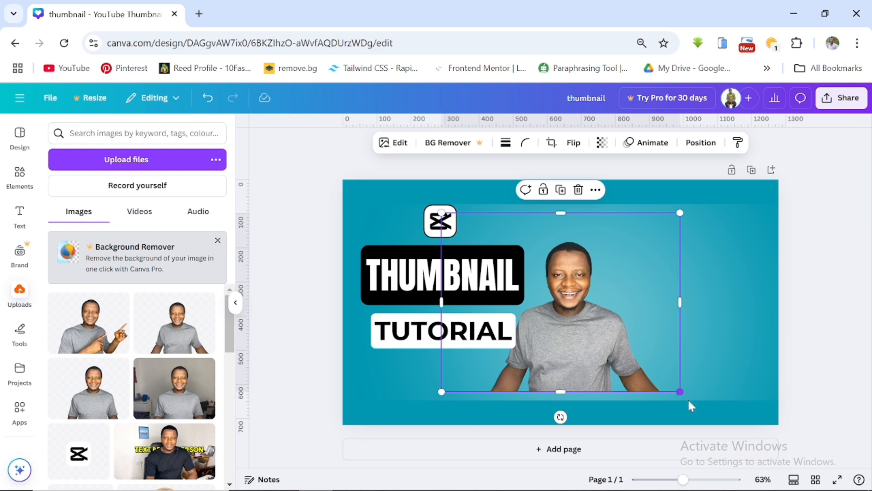
pyautogui.moveTo(681, 392); pyautogui.dragTo(812, 486)
pyautogui.moveTo(725, 414); pyautogui.dragTo(712, 362)
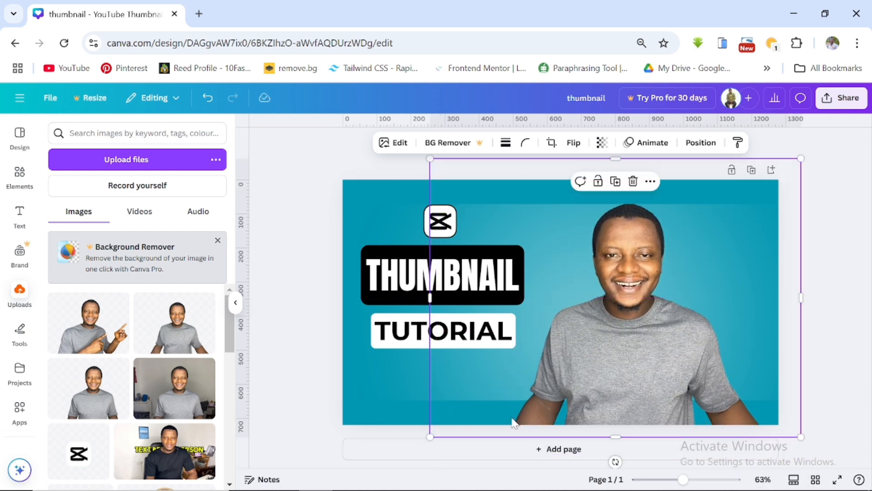
pyautogui.moveTo(430, 436); pyautogui.dragTo(400, 459)
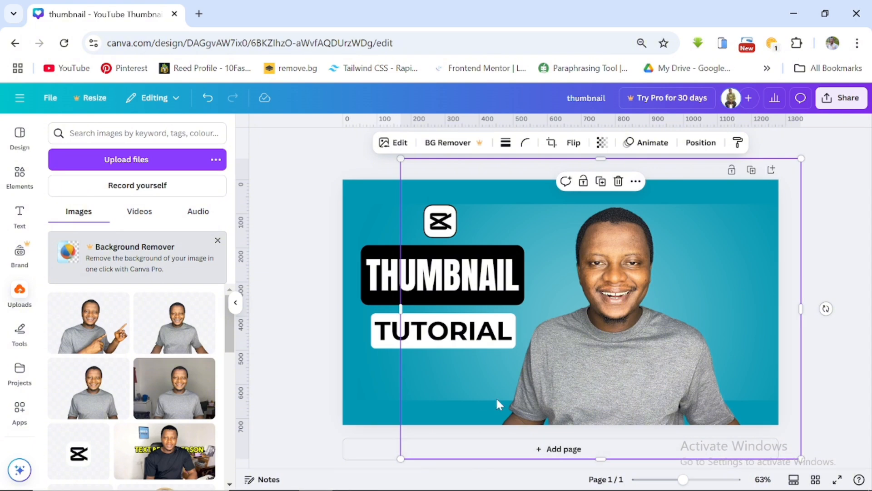
pyautogui.moveTo(497, 400); pyautogui.dragTo(538, 380)
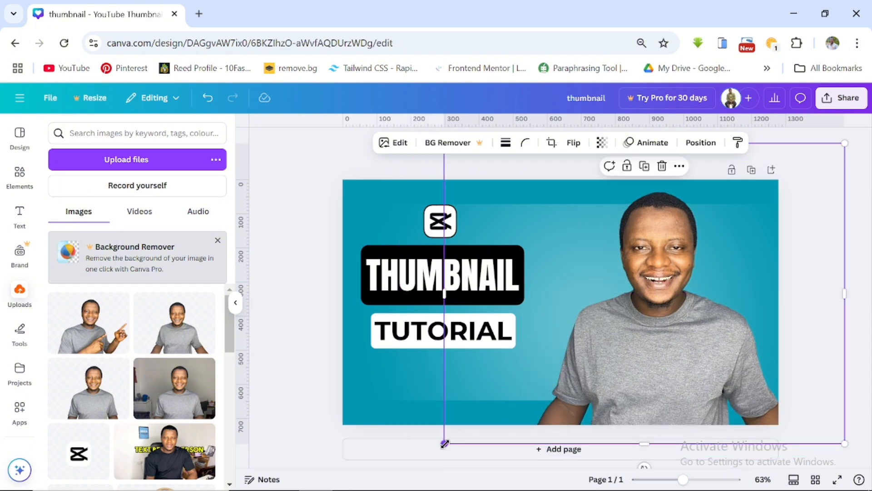
pyautogui.moveTo(444, 443); pyautogui.dragTo(416, 470)
pyautogui.moveTo(554, 401)
pyautogui.mouseDown()
pyautogui.moveTo(575, 384)
pyautogui.moveTo(554, 387)
pyautogui.mouseUp()
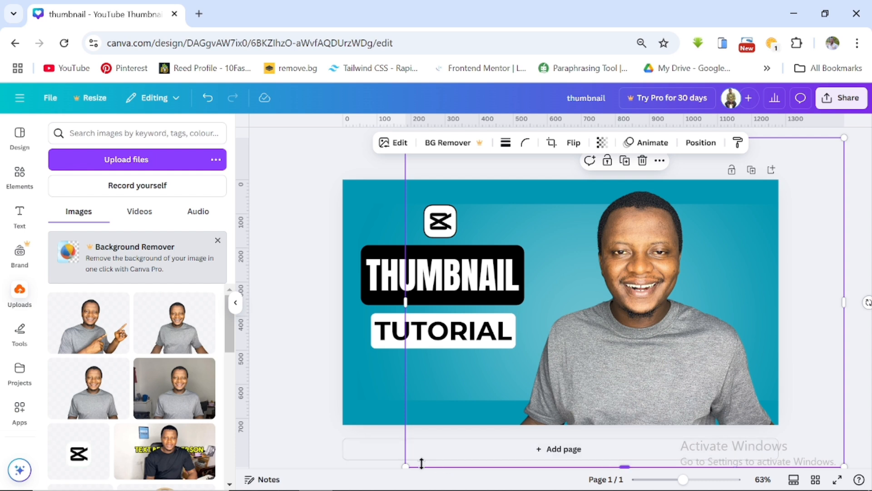
pyautogui.moveTo(406, 466); pyautogui.dragTo(405, 489)
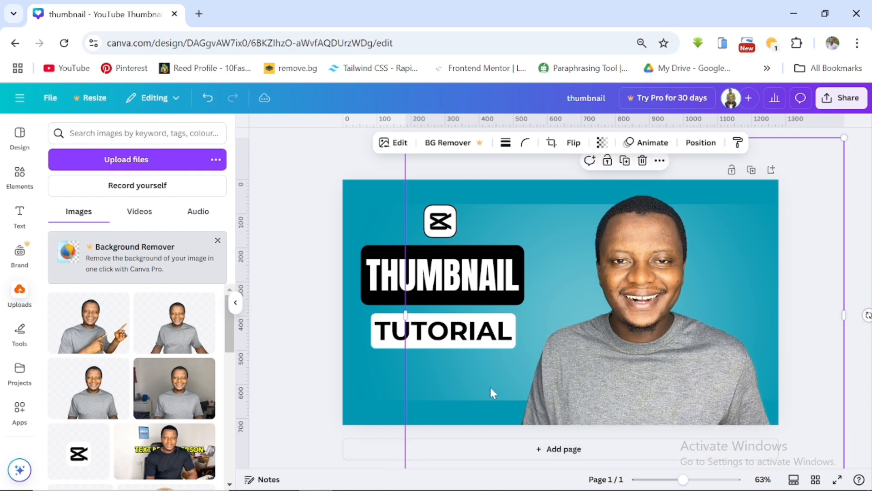
pyautogui.moveTo(570, 378)
pyautogui.mouseDown()
pyautogui.moveTo(570, 363)
pyautogui.moveTo(565, 371)
pyautogui.mouseUp()
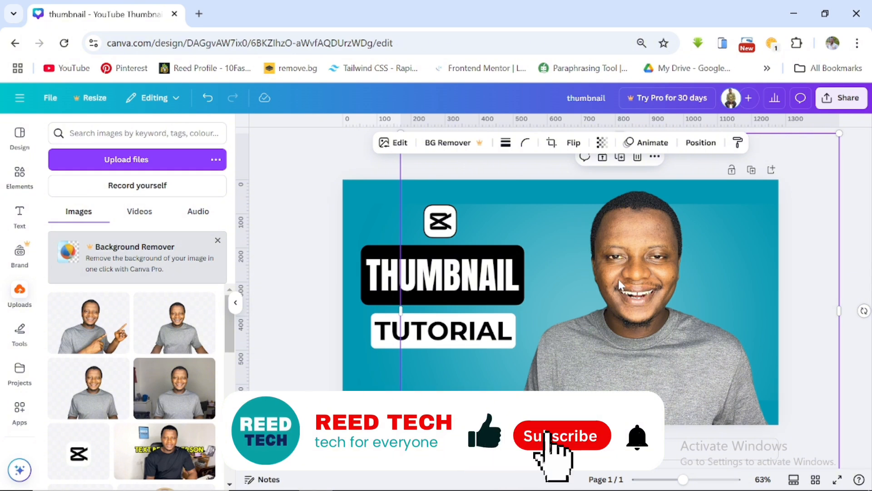
# - Apply the Belvedere filter to the presenter photo
pyautogui.click(394, 144)
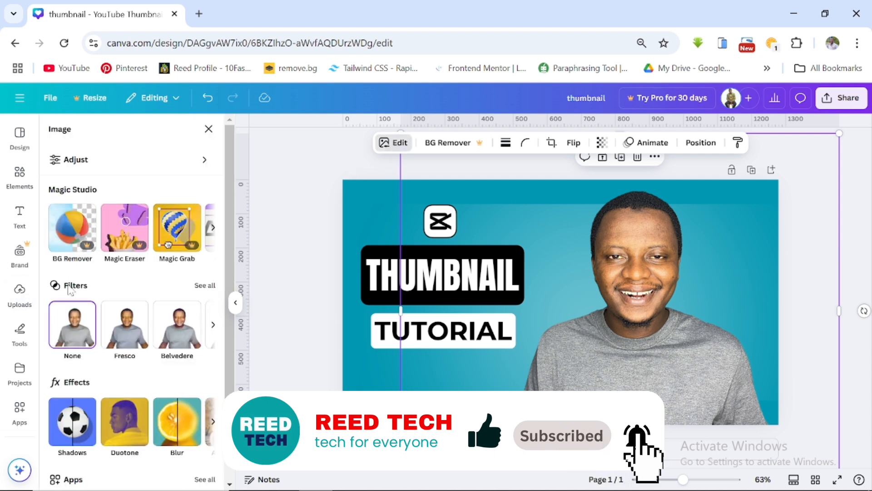
pyautogui.click(166, 329)
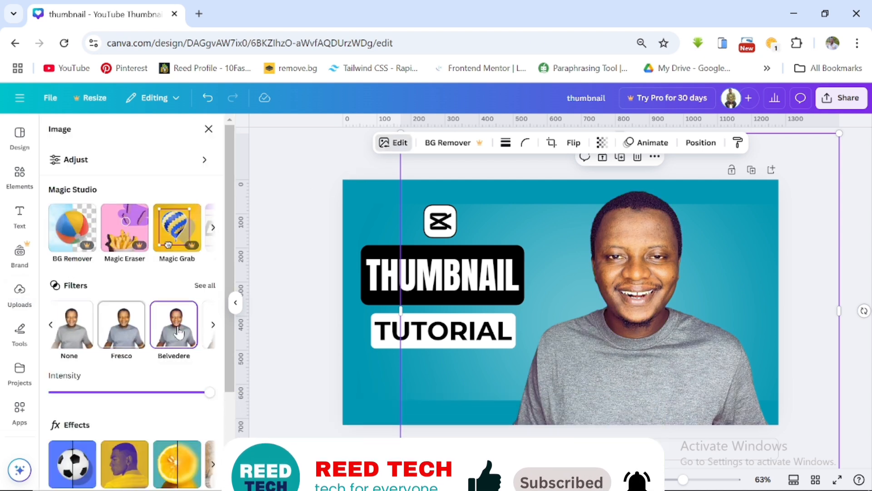
# - Remove the filter from the presenter photo, auto-adjust it, and set the auto-adjust intensity to -79
pyautogui.click(77, 332)
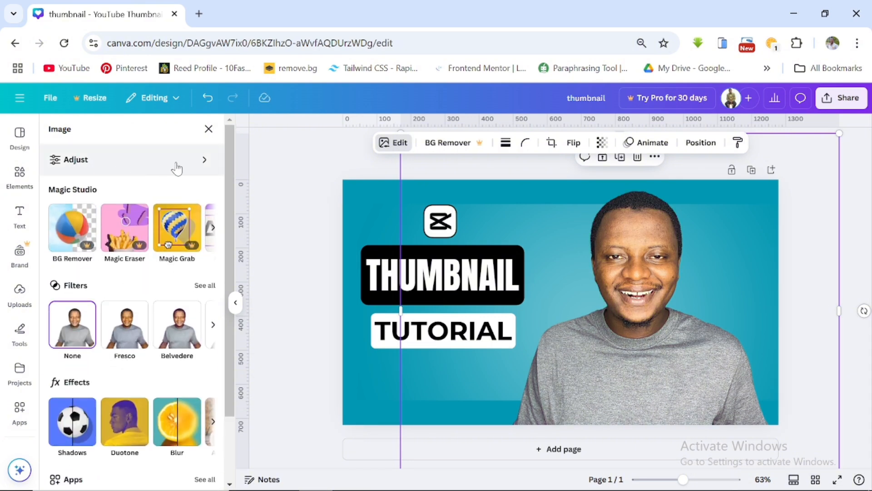
pyautogui.click(177, 168)
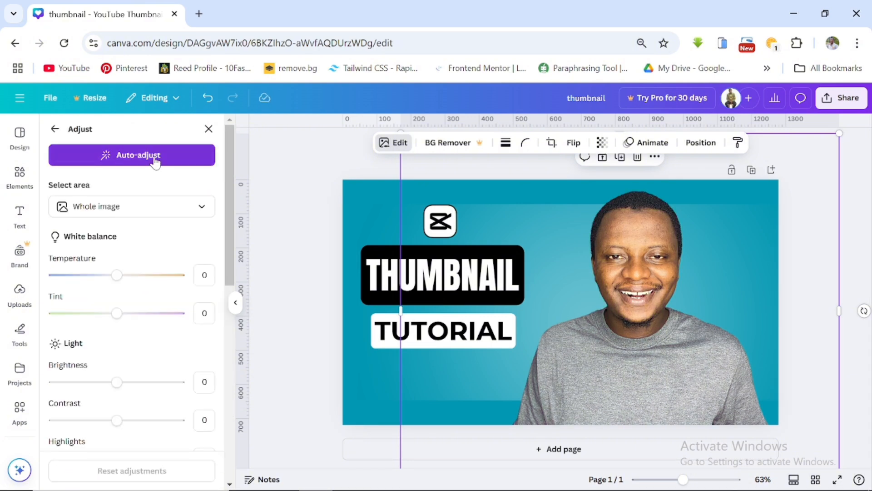
pyautogui.click(155, 160)
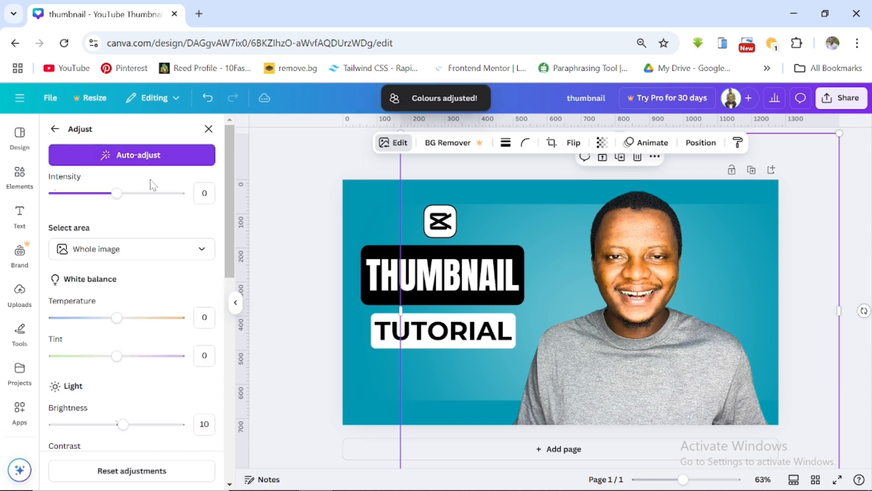
pyautogui.moveTo(117, 193); pyautogui.dragTo(63, 203)
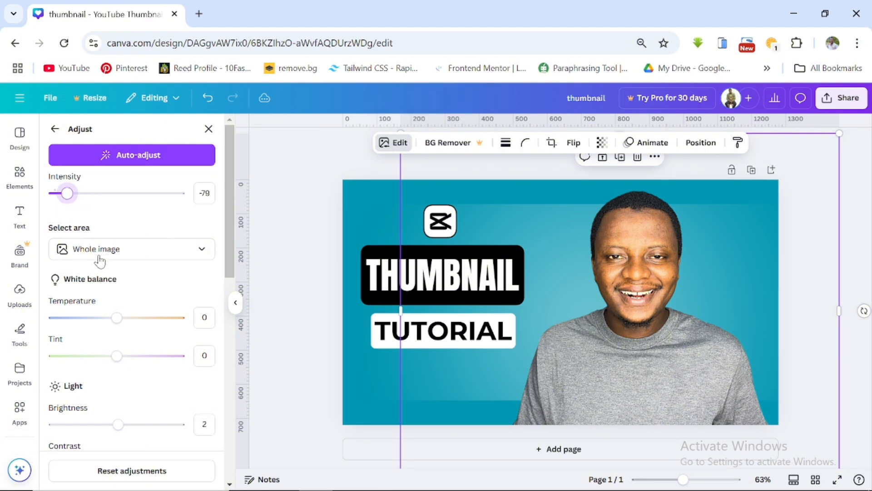
# - Adjust the photo's tint to 24, contrast to 32 and highlights to -35
pyautogui.scroll(-2, 117, 302)
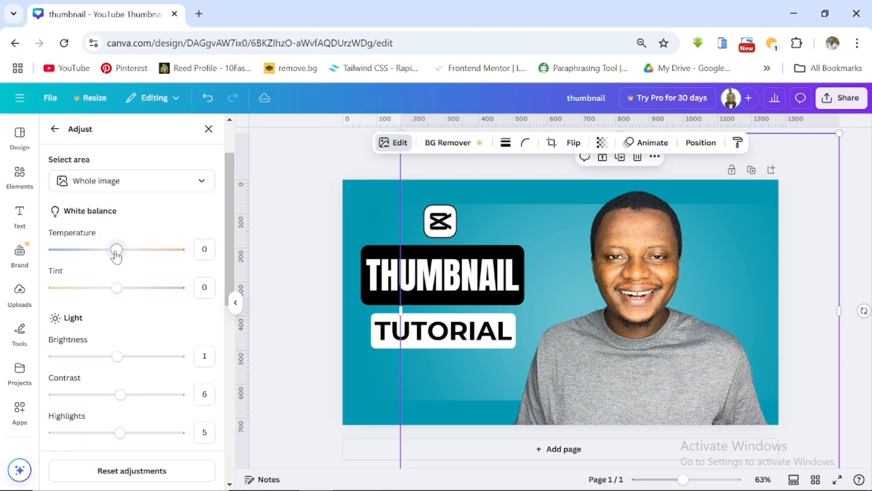
pyautogui.moveTo(117, 255)
pyautogui.mouseDown()
pyautogui.moveTo(158, 250)
pyautogui.moveTo(114, 254)
pyautogui.mouseUp()
pyautogui.moveTo(116, 287)
pyautogui.mouseDown()
pyautogui.moveTo(140, 288)
pyautogui.moveTo(119, 291)
pyautogui.mouseUp()
pyautogui.scroll(-2, 136, 318)
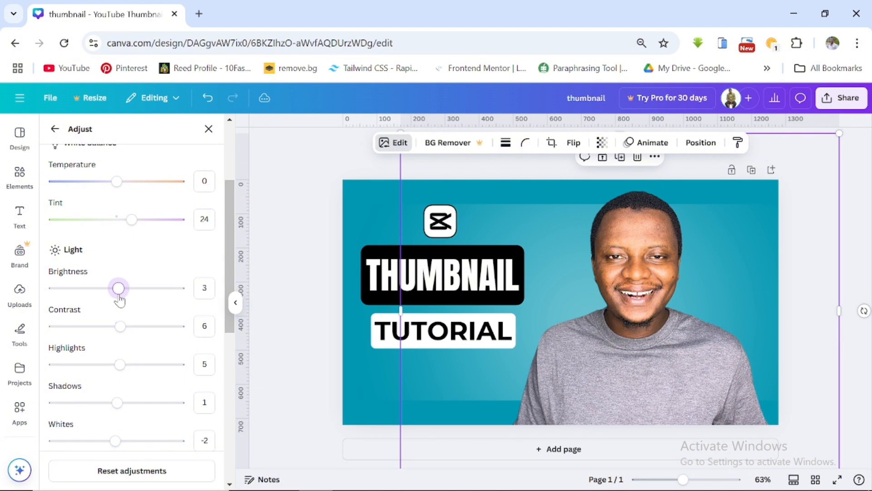
pyautogui.moveTo(120, 326); pyautogui.dragTo(137, 326)
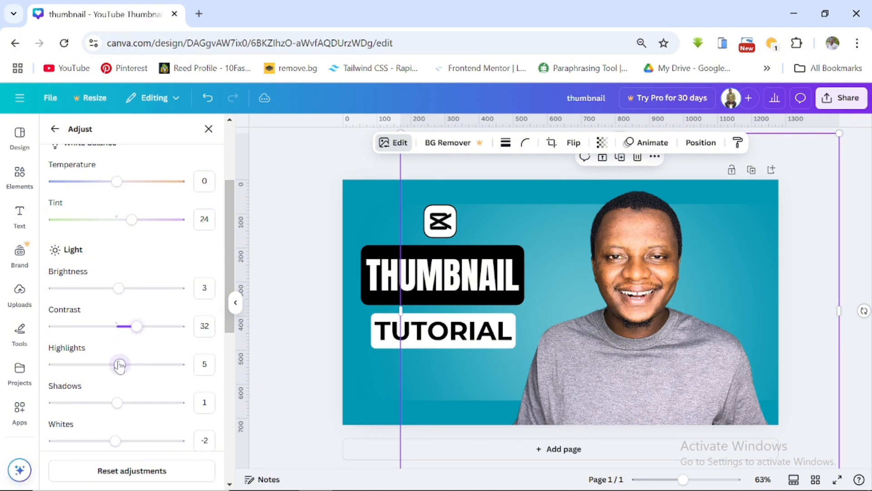
pyautogui.moveTo(119, 364); pyautogui.dragTo(94, 366)
# - Set the photo's shadows to 18, whites to -25, blacks to 19, vibrance to 17 and saturation to 11
pyautogui.scroll(-1, 136, 344)
pyautogui.scroll(-1, 136, 343)
pyautogui.moveTo(117, 333); pyautogui.dragTo(128, 335)
pyautogui.scroll(-3, 127, 341)
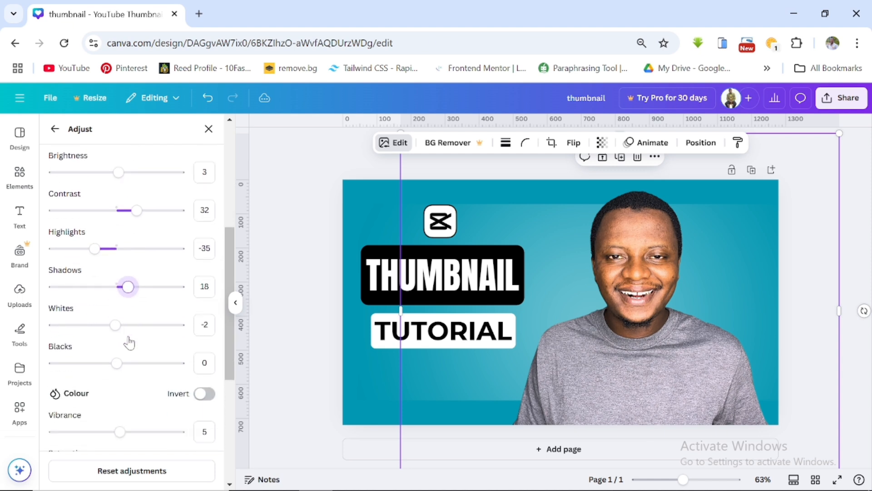
pyautogui.moveTo(115, 237); pyautogui.dragTo(100, 237)
pyautogui.moveTo(117, 274); pyautogui.dragTo(130, 282)
pyautogui.moveTo(120, 343)
pyautogui.mouseDown()
pyautogui.moveTo(109, 344)
pyautogui.moveTo(130, 350)
pyautogui.mouseUp()
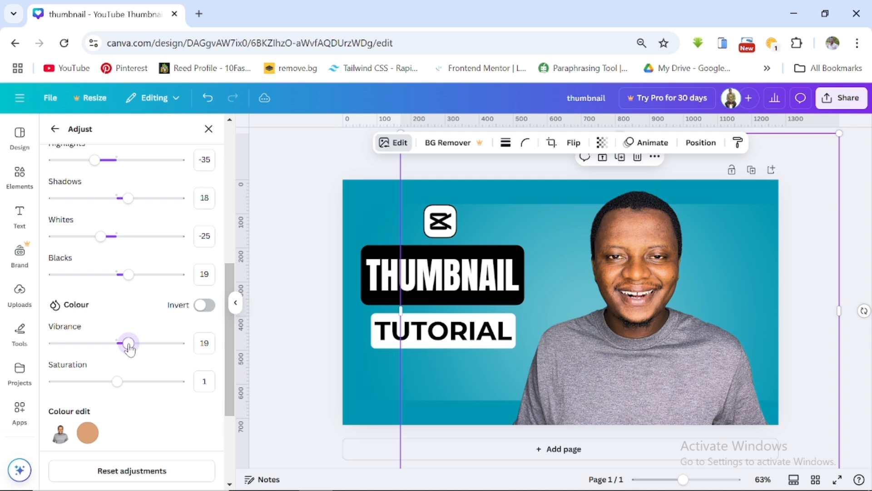
pyautogui.moveTo(117, 382)
pyautogui.mouseDown()
pyautogui.moveTo(167, 381)
pyautogui.moveTo(130, 378)
pyautogui.mouseUp()
# - Set the photo's clarity to 28 and sharpness to 14
pyautogui.scroll(-3, 124, 381)
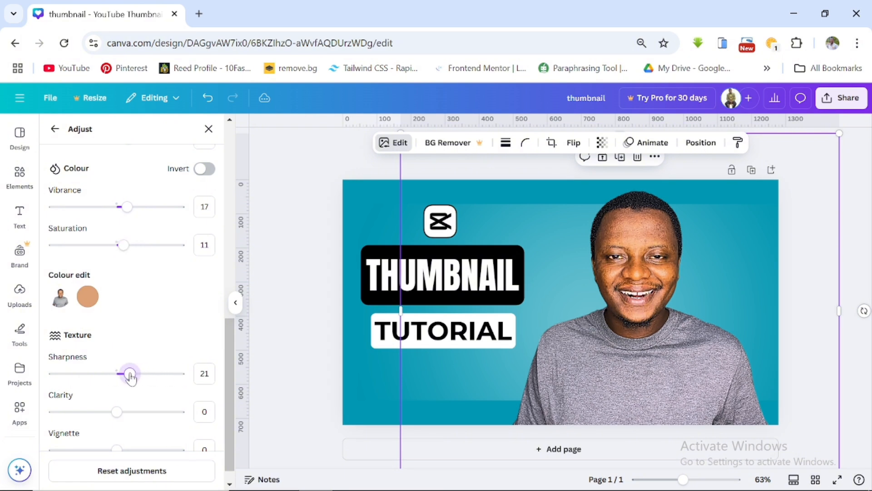
pyautogui.moveTo(117, 413)
pyautogui.mouseDown()
pyautogui.moveTo(143, 423)
pyautogui.moveTo(133, 419)
pyautogui.mouseUp()
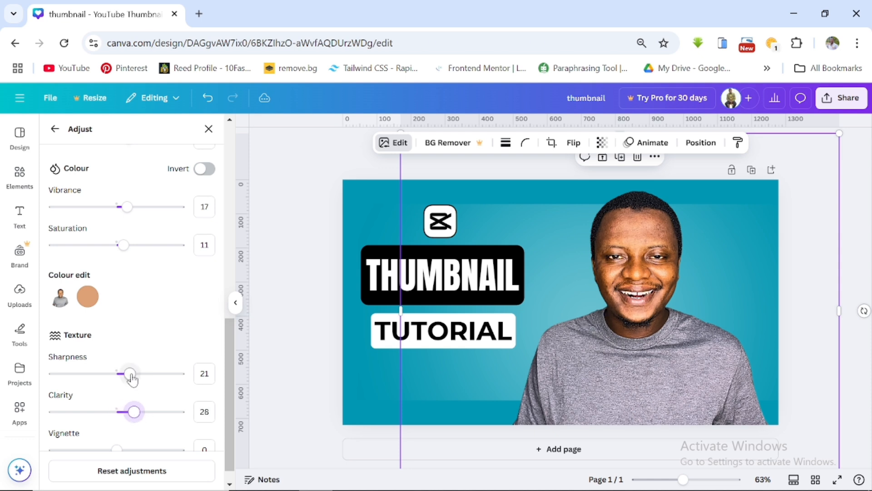
pyautogui.moveTo(130, 379)
pyautogui.mouseDown()
pyautogui.moveTo(166, 380)
pyautogui.moveTo(127, 383)
pyautogui.mouseUp()
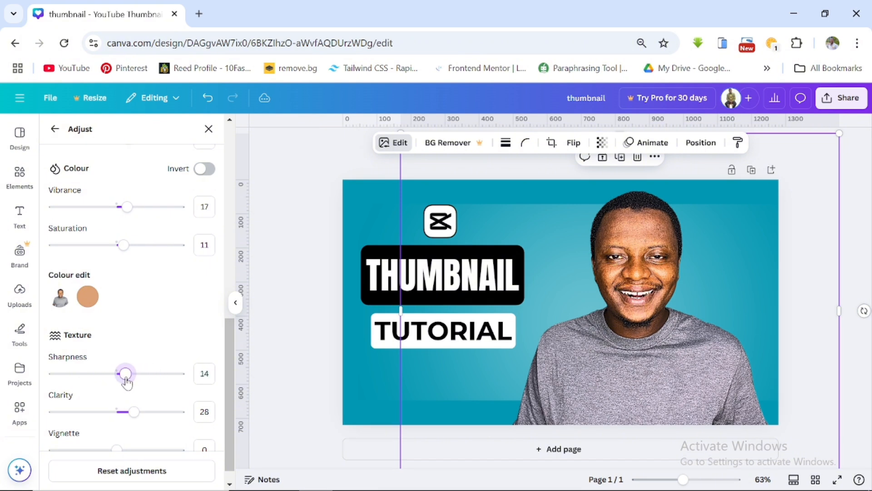
pyautogui.scroll(-1, 156, 330)
pyautogui.scroll(3, 164, 289)
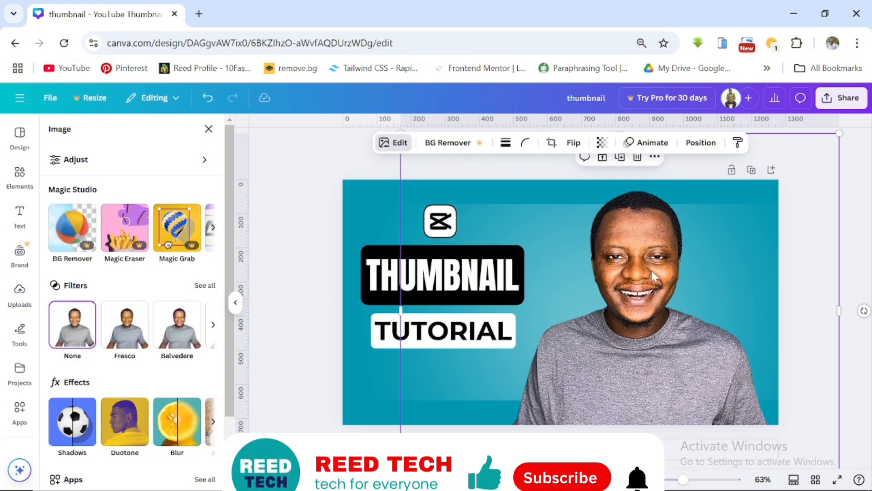
# - Preview several shadow effects on the presenter photo and apply the Outline shadow
pyautogui.scroll(-2, 97, 356)
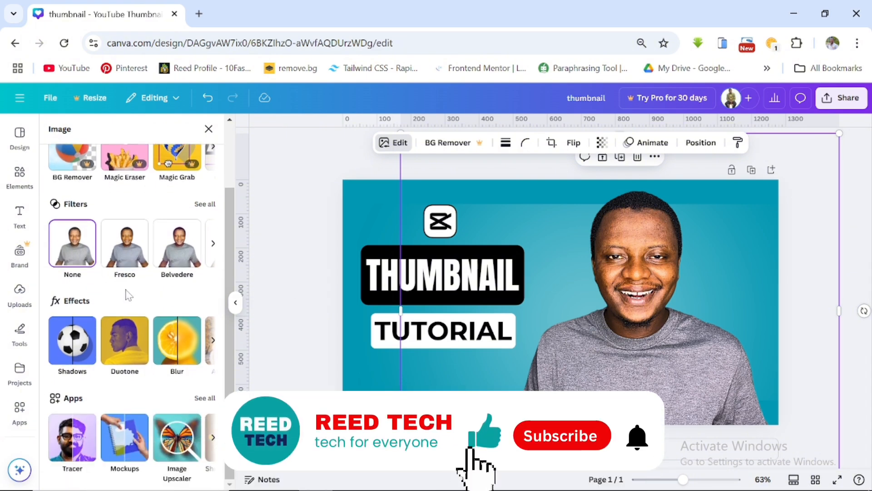
pyautogui.click(67, 358)
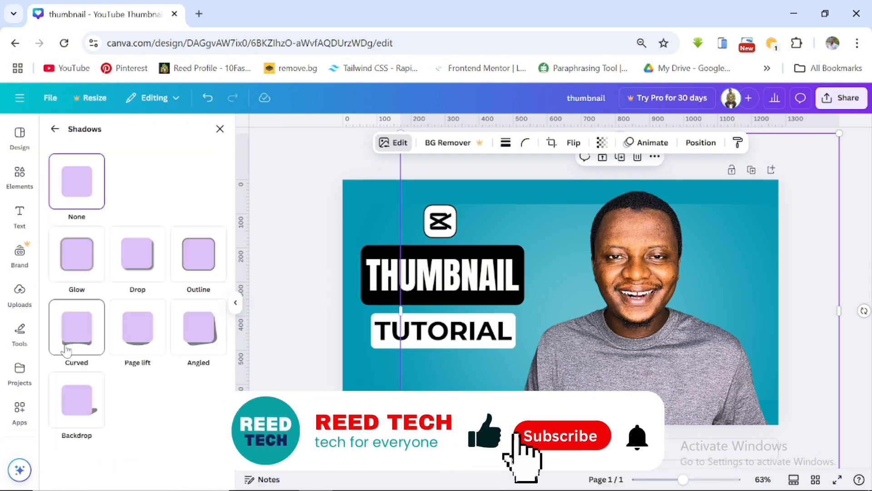
pyautogui.click(200, 262)
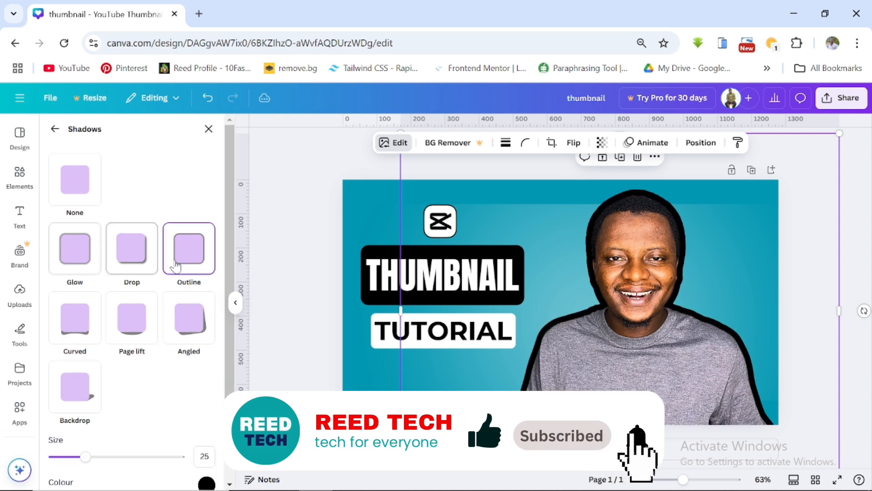
pyautogui.click(131, 255)
pyautogui.click(84, 260)
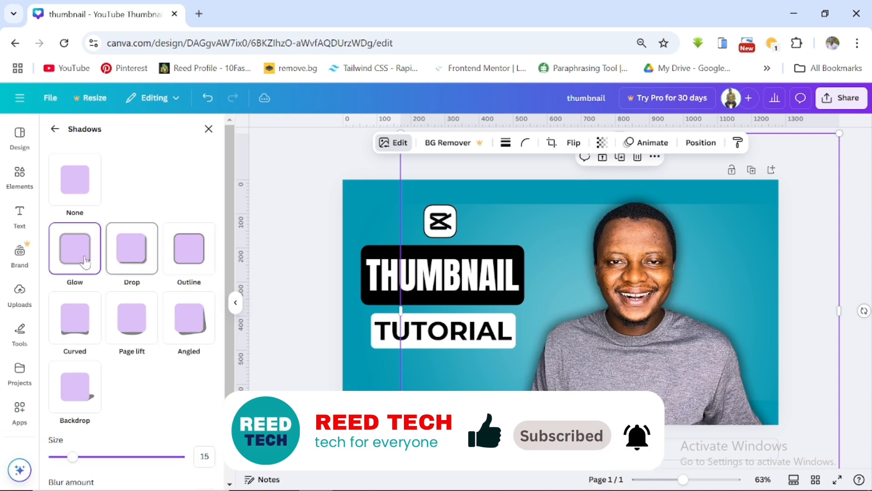
pyautogui.click(200, 335)
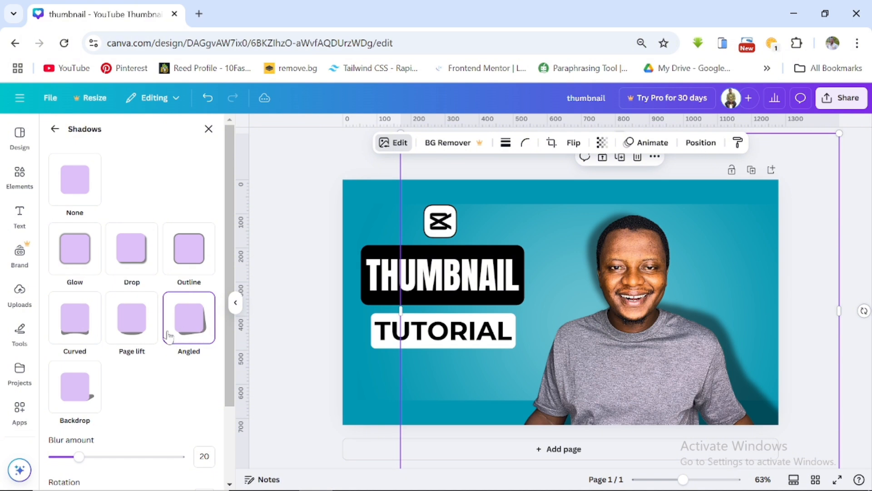
pyautogui.click(137, 331)
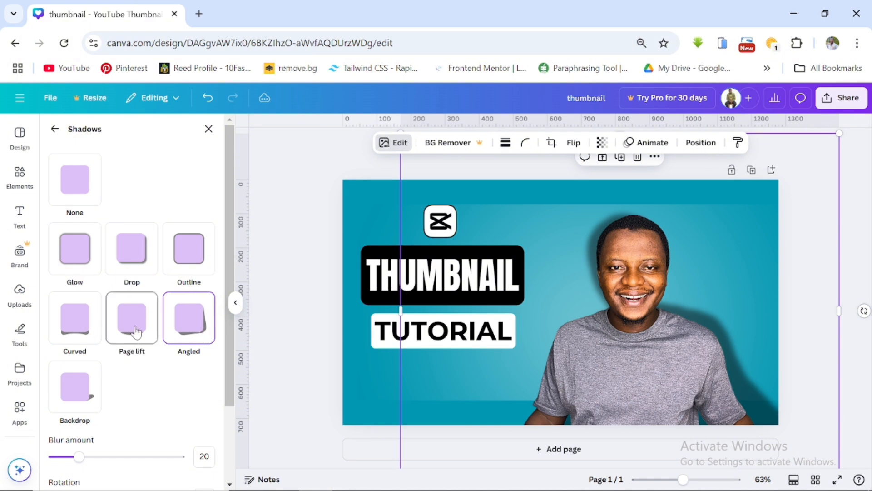
pyautogui.click(82, 397)
pyautogui.click(184, 257)
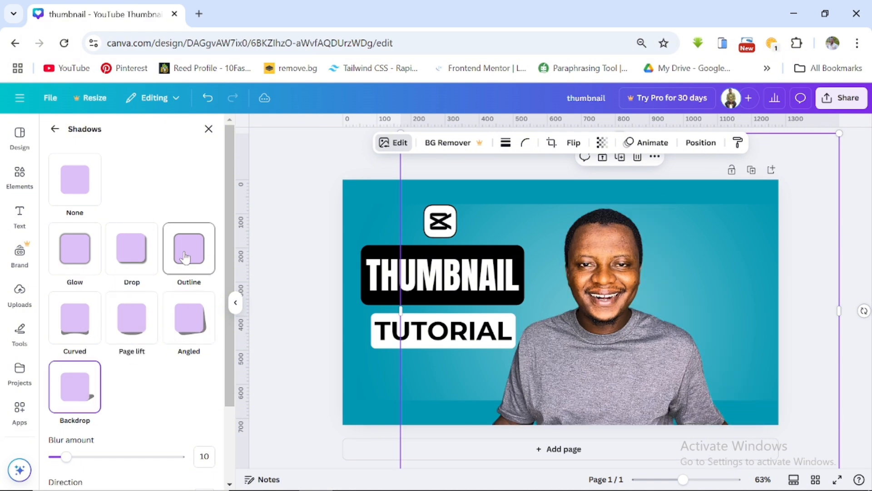
# - Change the outline colour to white #FFFFFF and its size to 10
pyautogui.scroll(-2, 159, 366)
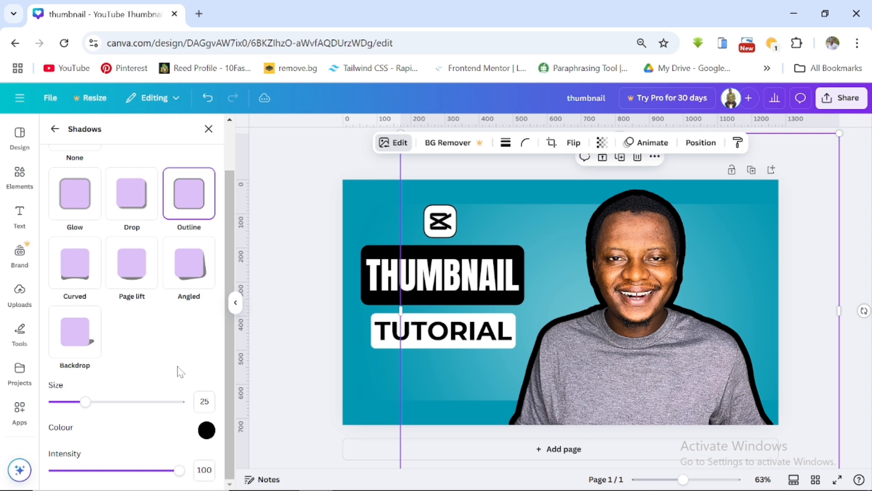
pyautogui.click(207, 429)
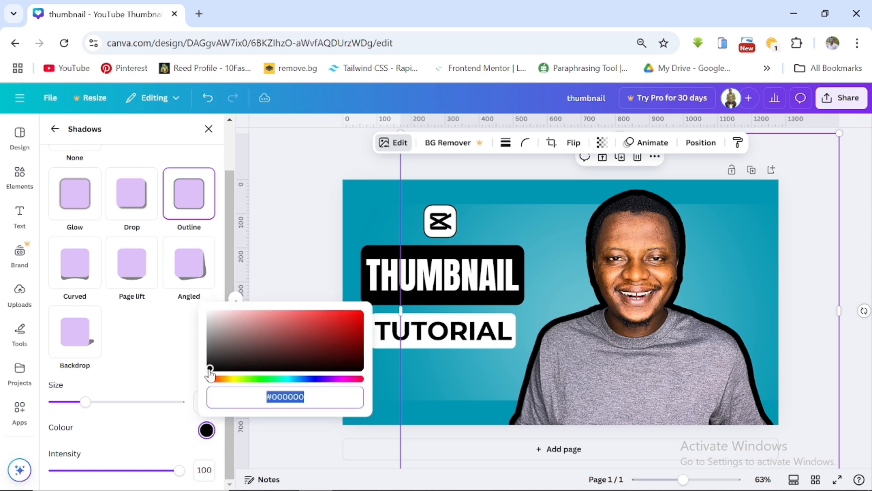
pyautogui.moveTo(209, 369); pyautogui.dragTo(188, 278)
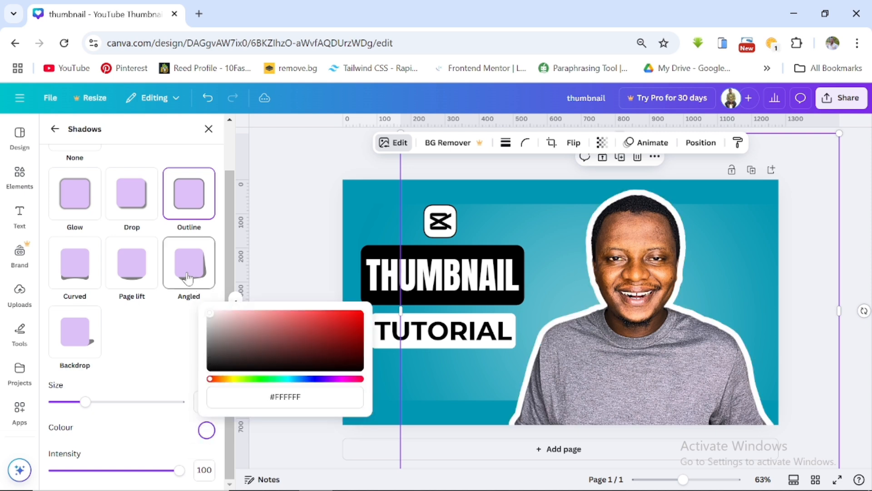
pyautogui.moveTo(86, 402); pyautogui.dragTo(68, 412)
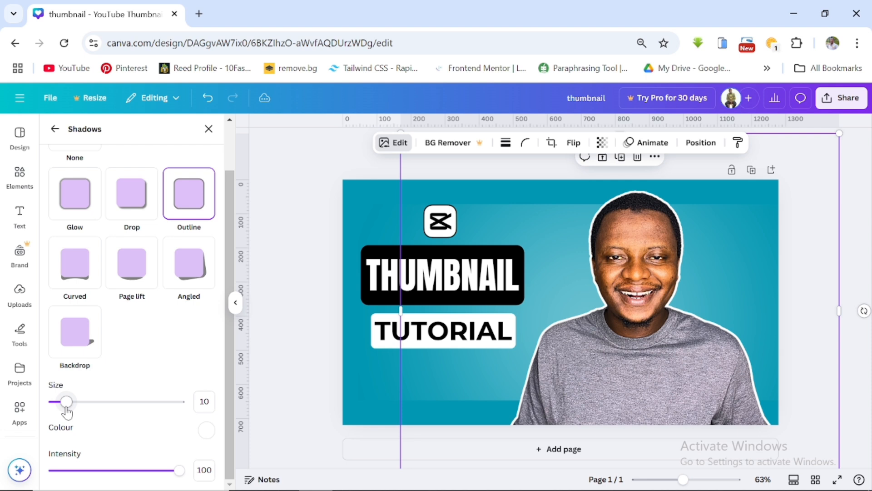
# - Delete the lighter overlay rectangle sitting on the background
pyautogui.click(369, 190)
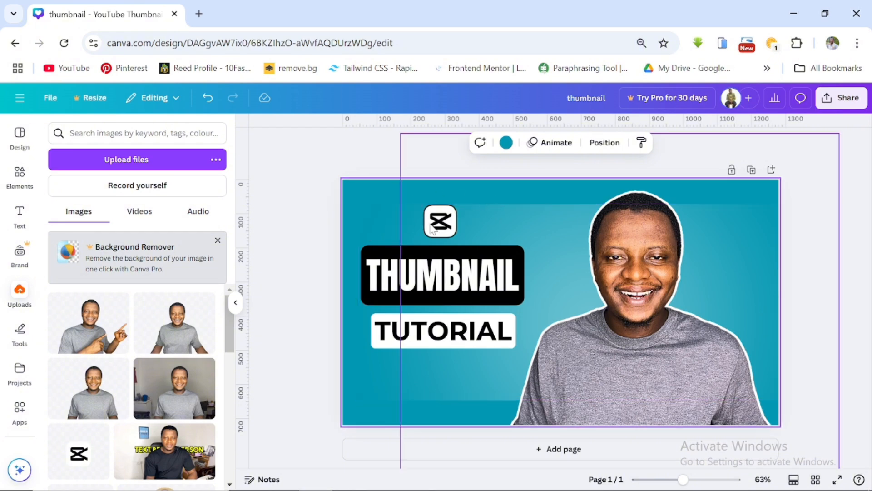
pyautogui.click(392, 220)
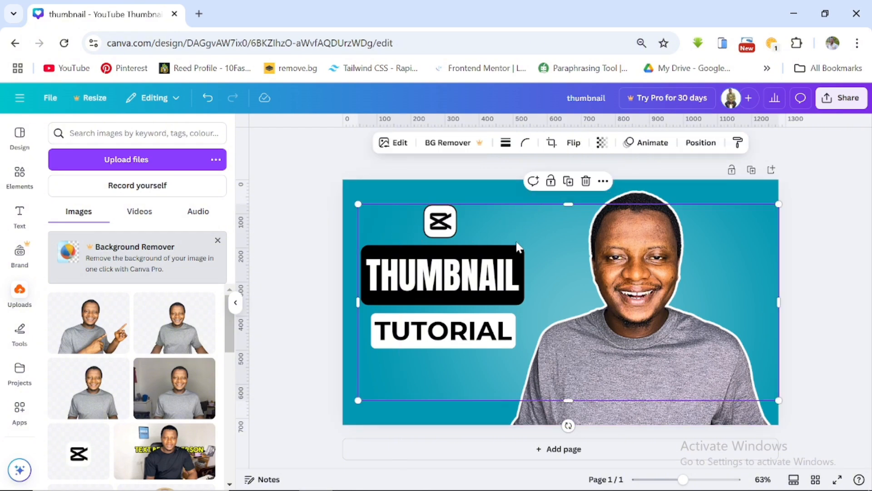
pyautogui.click(586, 181)
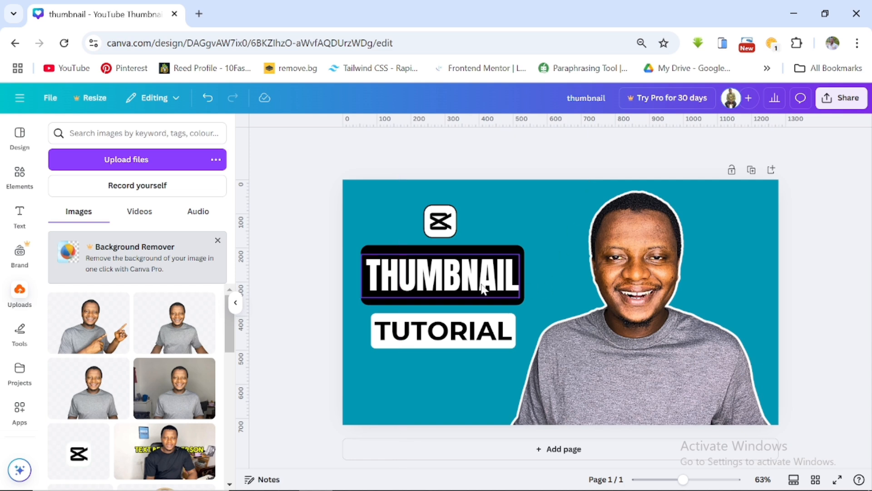
# - Try several gradient background colours and settle on a solid purple background
pyautogui.click(350, 185)
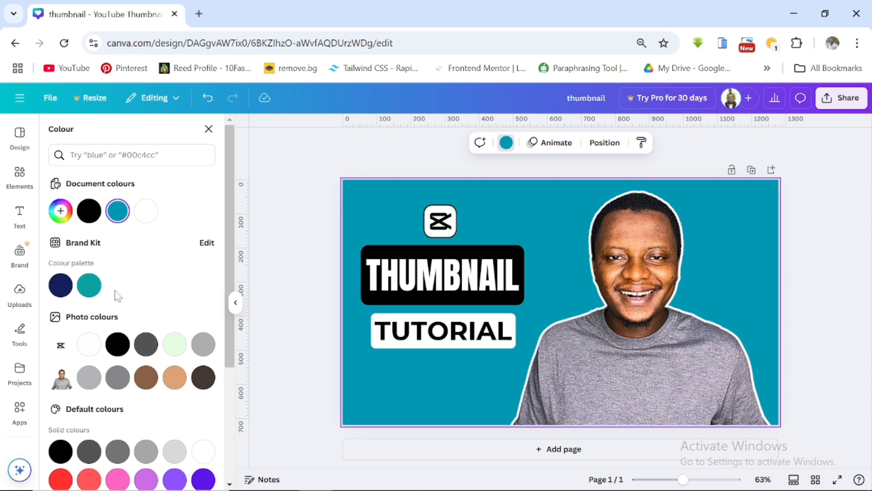
pyautogui.scroll(-2, 85, 281)
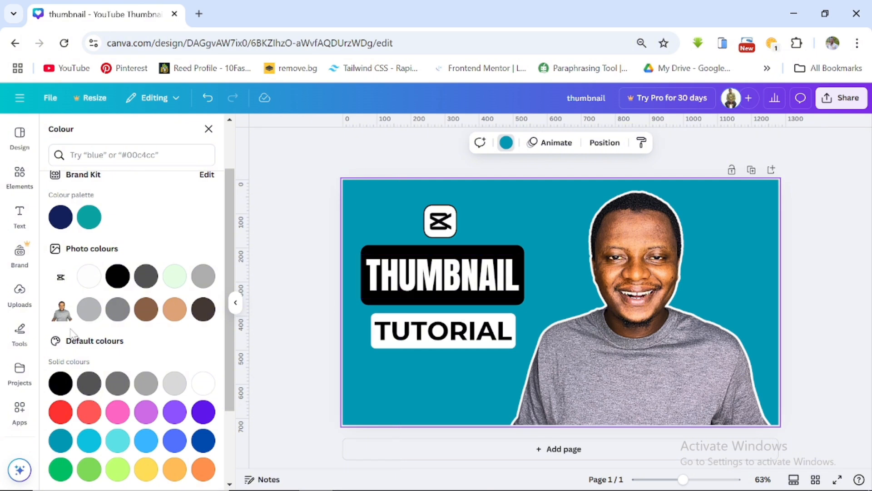
pyautogui.scroll(-3, 91, 300)
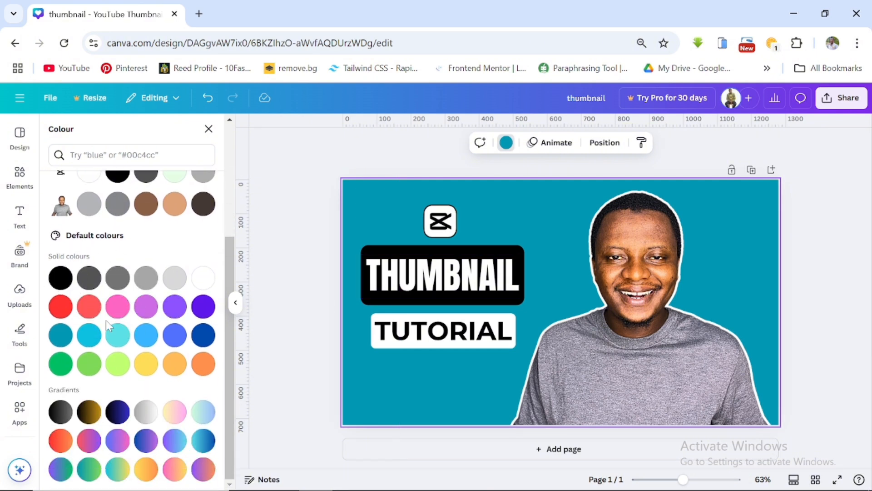
pyautogui.click(202, 469)
pyautogui.click(181, 470)
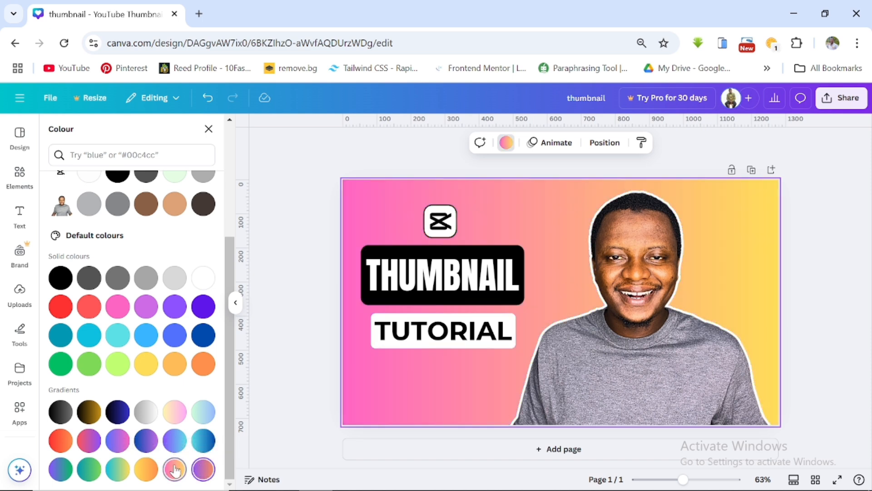
pyautogui.click(174, 440)
pyautogui.click(202, 441)
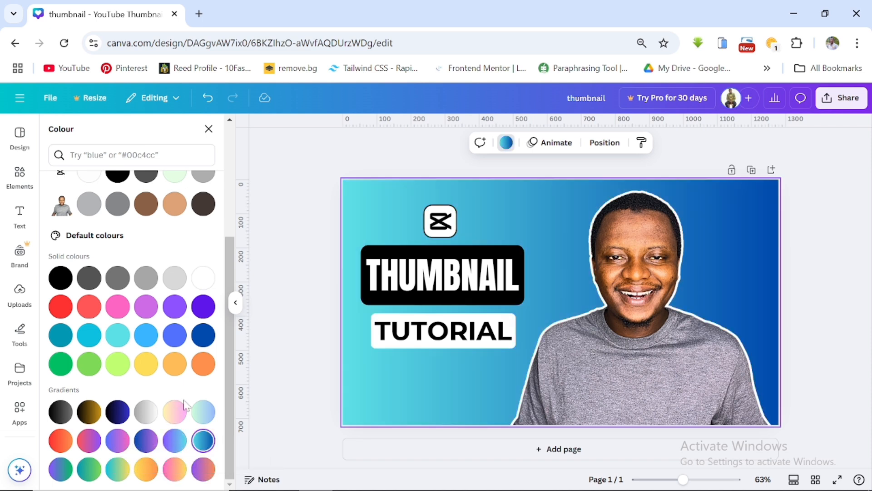
pyautogui.click(204, 412)
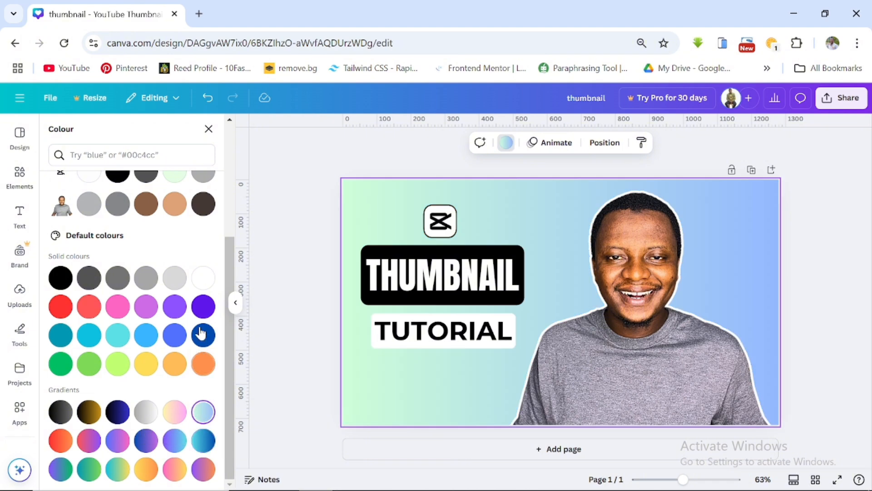
pyautogui.click(176, 310)
pyautogui.click(144, 308)
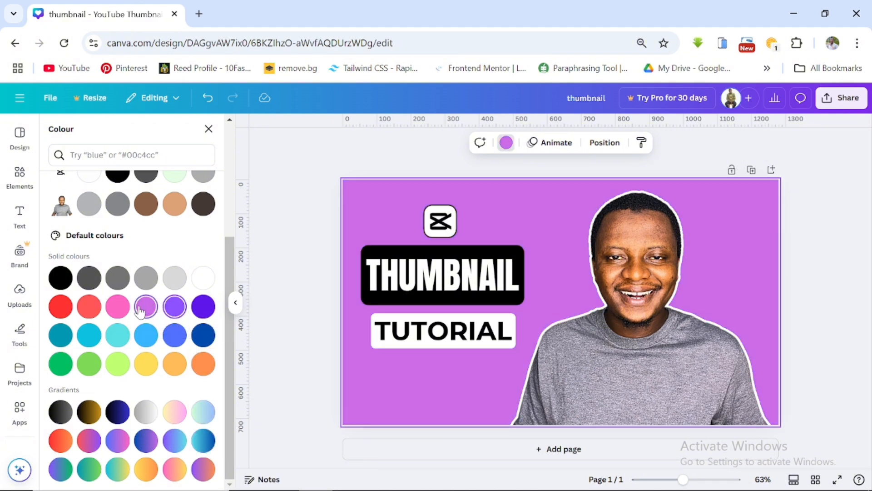
pyautogui.scroll(3, 138, 342)
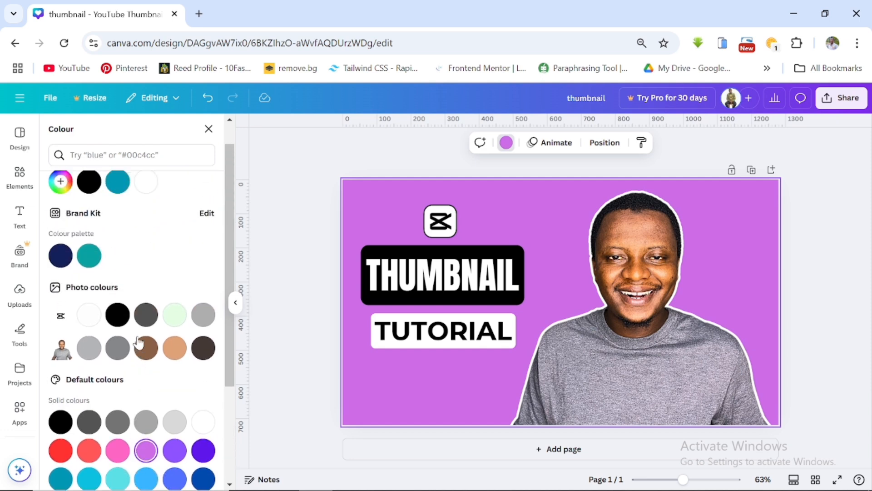
# - Add a new custom background colour and pick a bright blue, #058FD4
pyautogui.scroll(1, 138, 343)
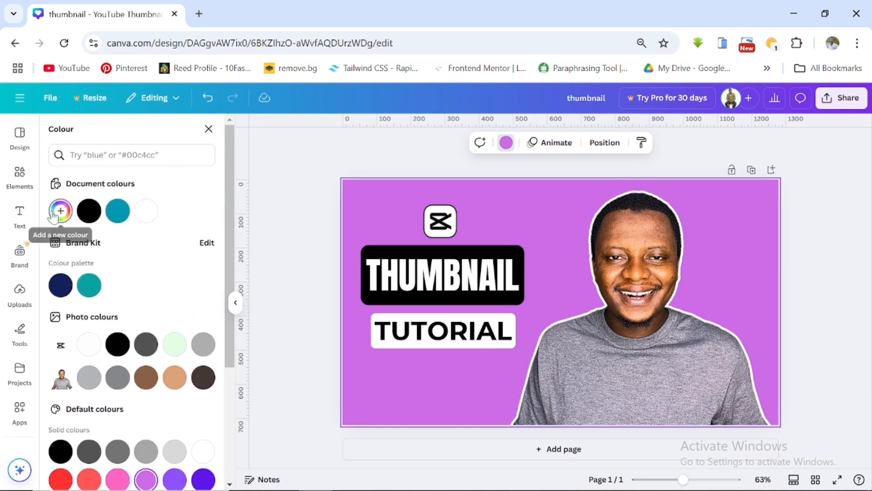
pyautogui.click(54, 214)
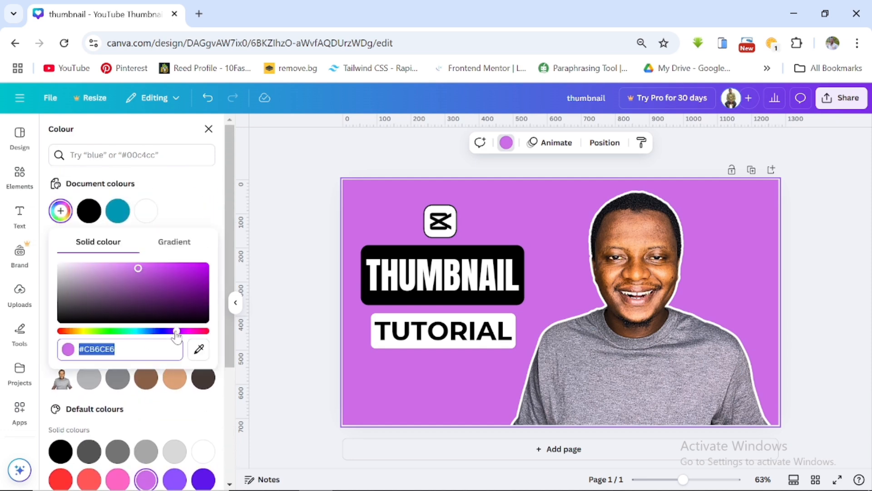
pyautogui.moveTo(176, 336); pyautogui.dragTo(141, 335)
pyautogui.moveTo(137, 265); pyautogui.dragTo(202, 272)
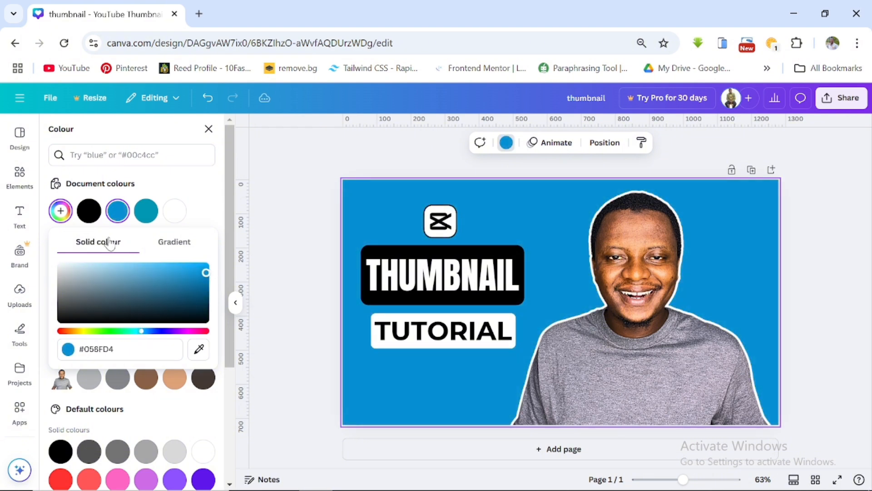
# - Turn the background into a gradient of #058FD4 and #9D93EA, trying several styles and keeping the last diagonal one
pyautogui.click(180, 245)
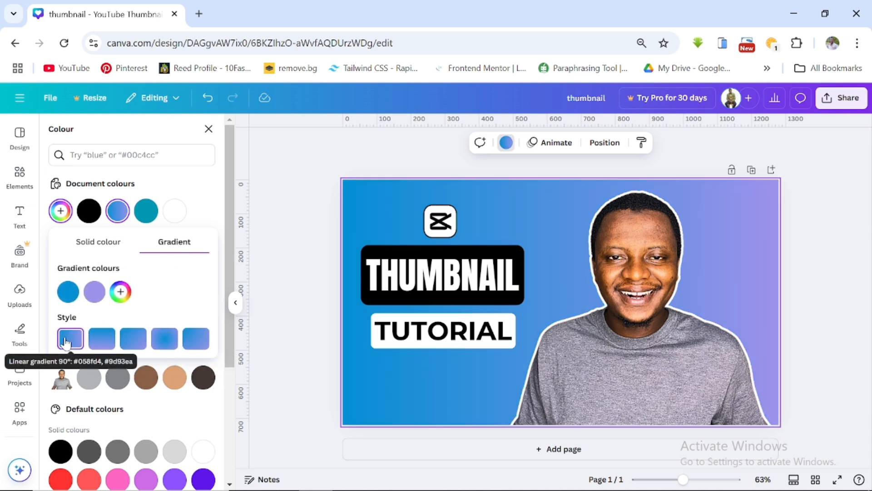
pyautogui.click(104, 339)
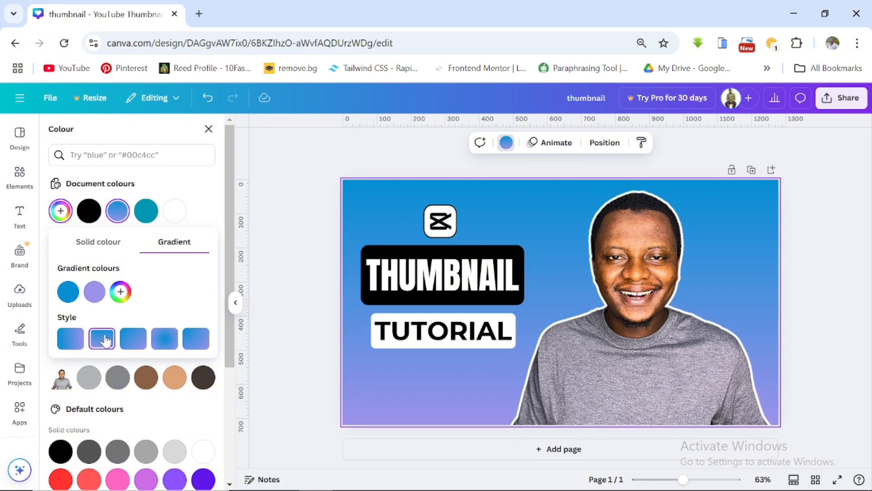
pyautogui.click(129, 341)
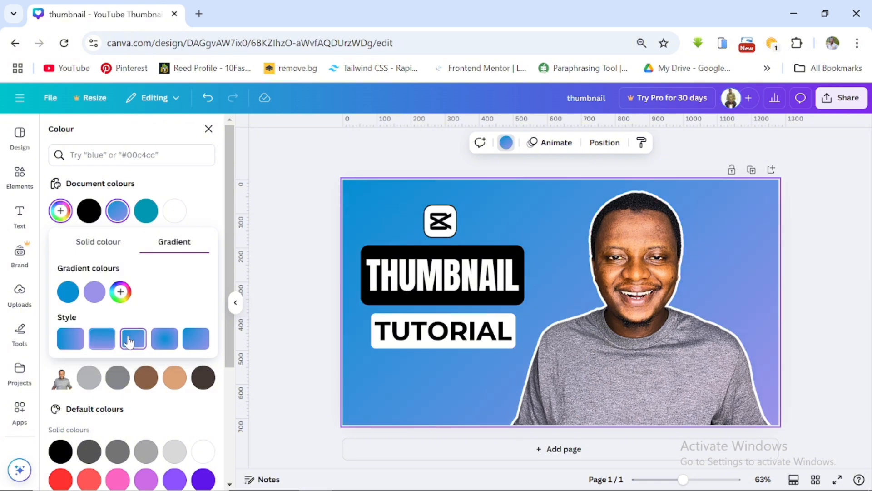
pyautogui.click(161, 339)
pyautogui.scroll(-2, 182, 313)
pyautogui.click(190, 278)
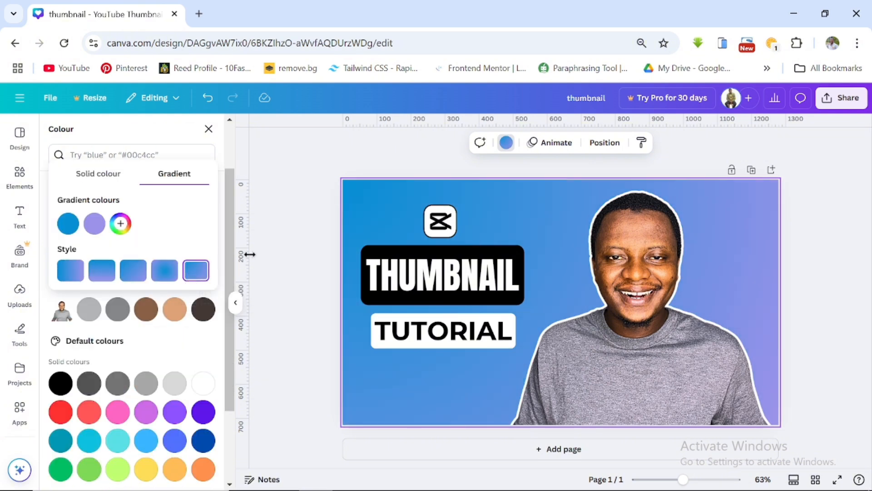